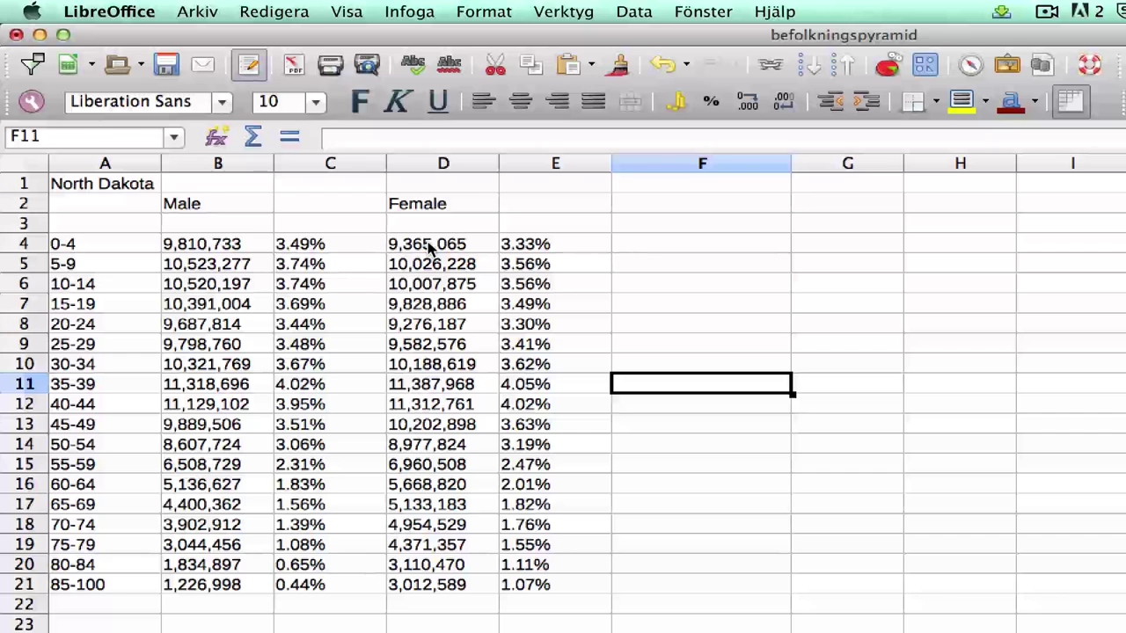
left_click(419, 612)
type("123")
key("Return")
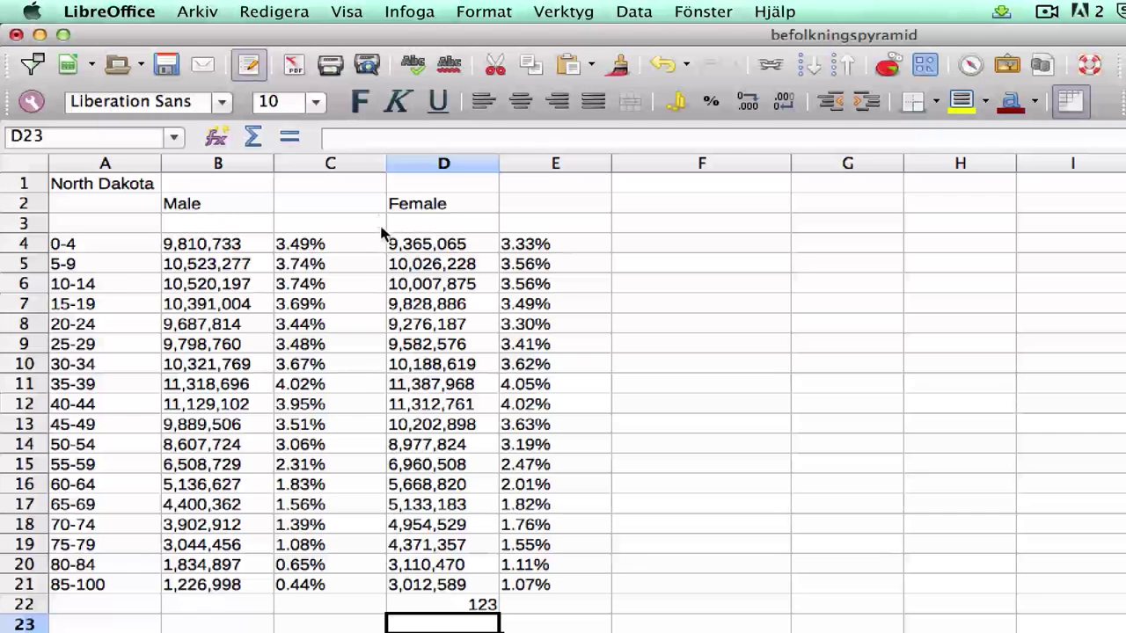
left_click(473, 605)
key("BackSpace")
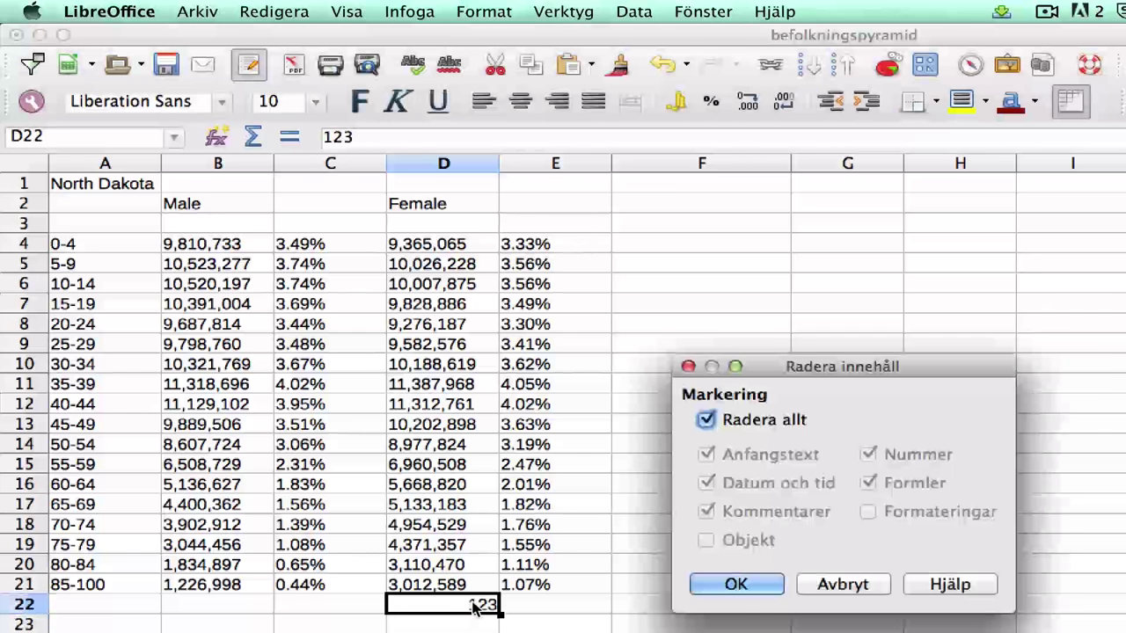
left_click(738, 585)
Enter the formula =NUMMERVÄRDE(C4;".") in cell F4 to convert the first male percentage from text to a number
left_click(302, 244)
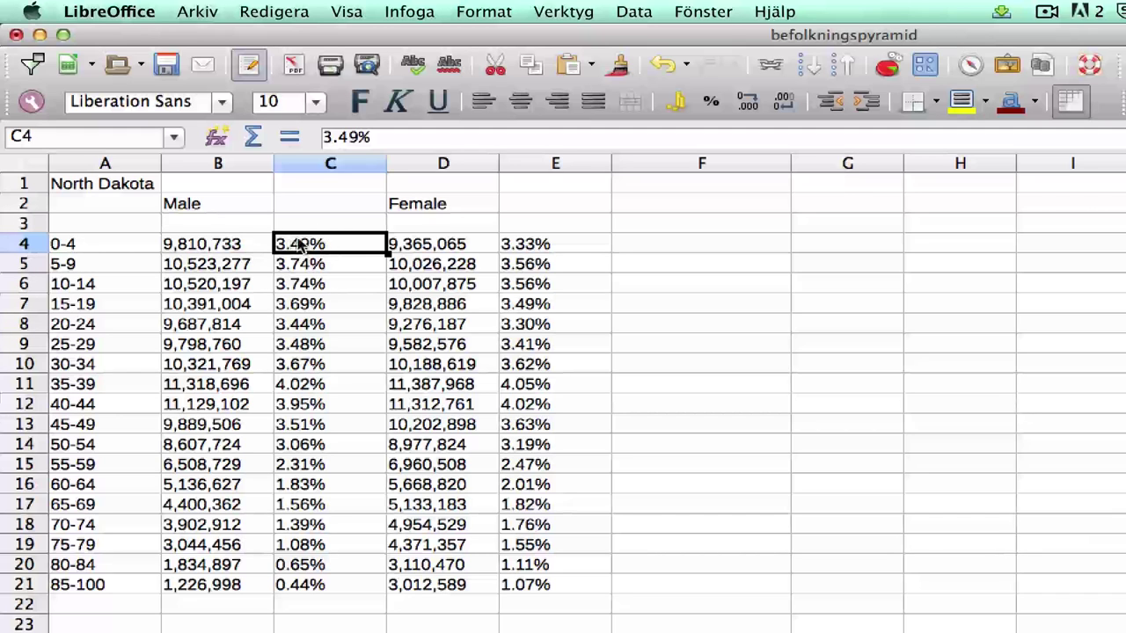
left_click(676, 244)
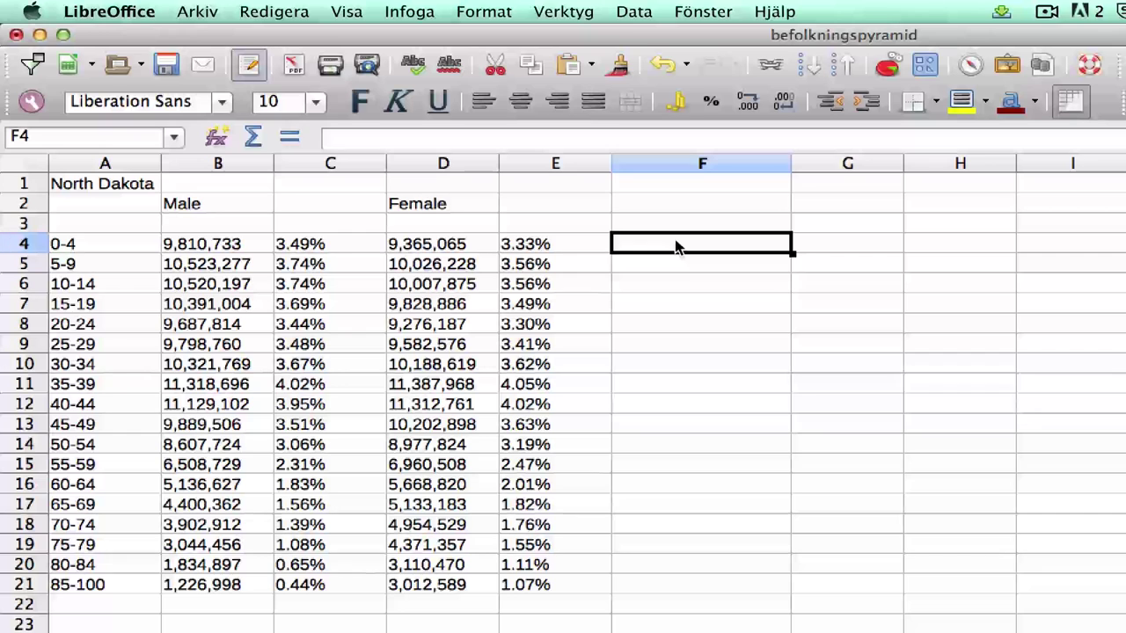
type("=")
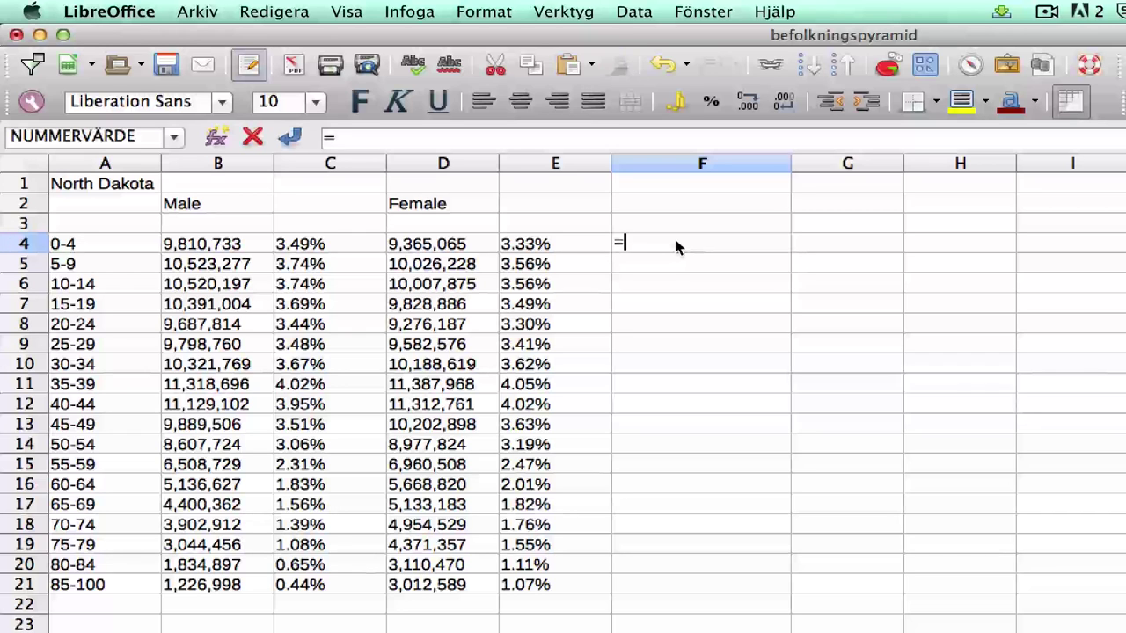
type("nuu")
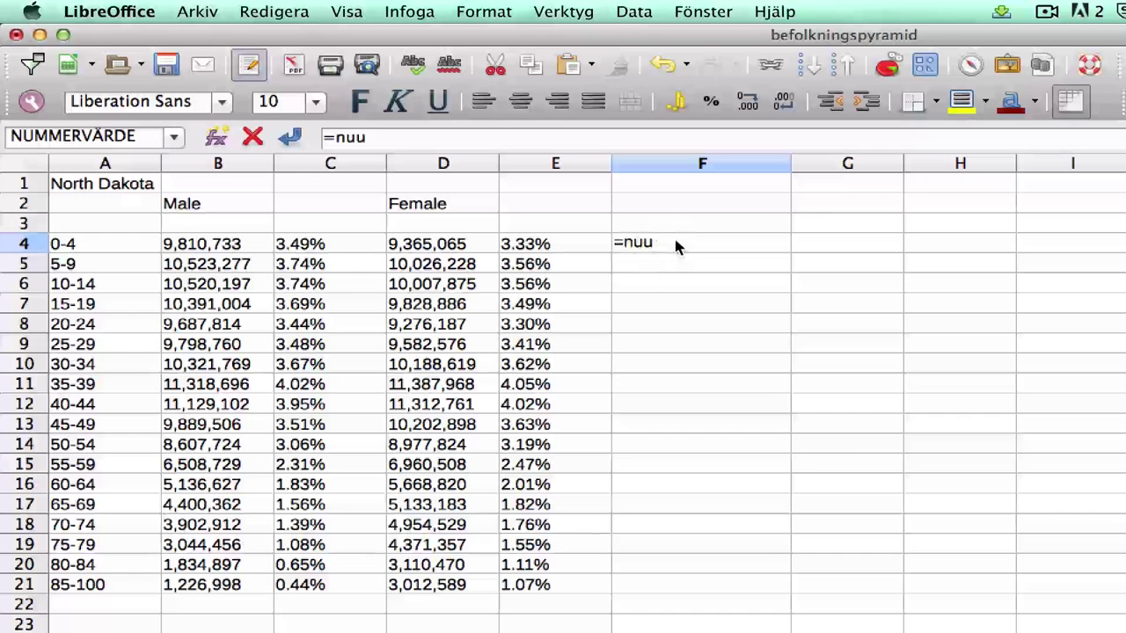
key("BackSpace")
type("mm")
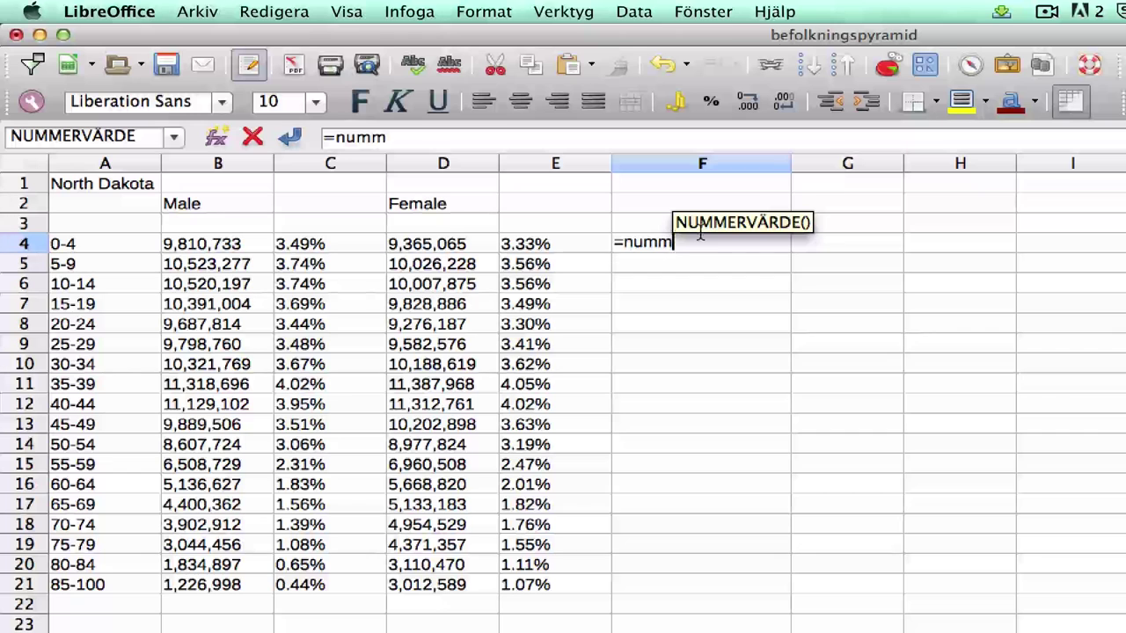
type("erv")
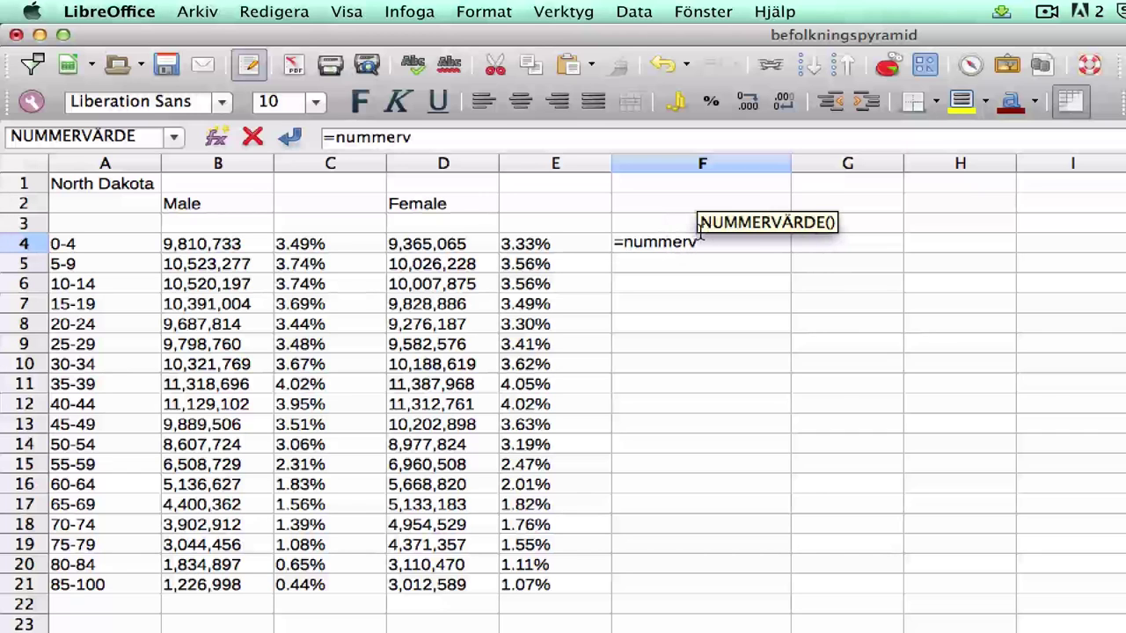
type("ärde(")
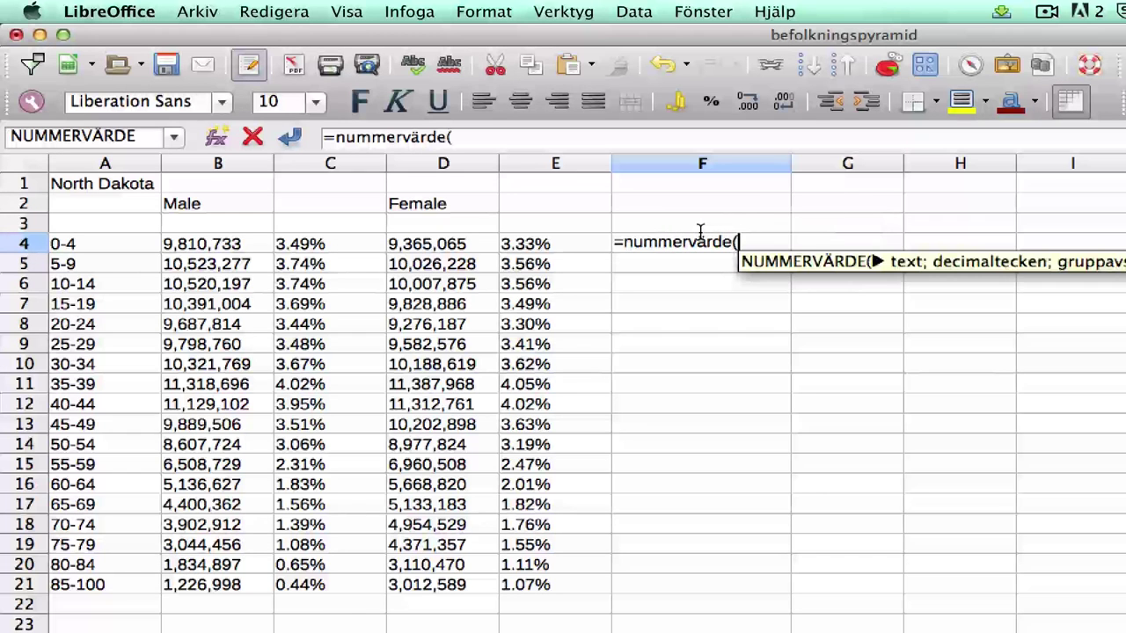
left_click(314, 246)
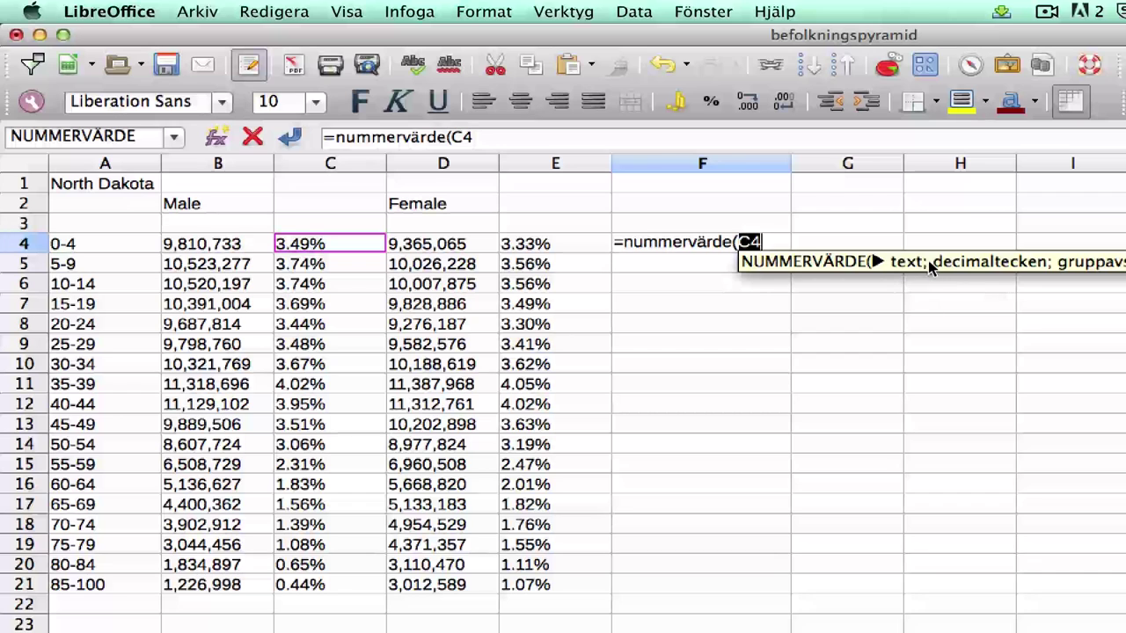
type(";")
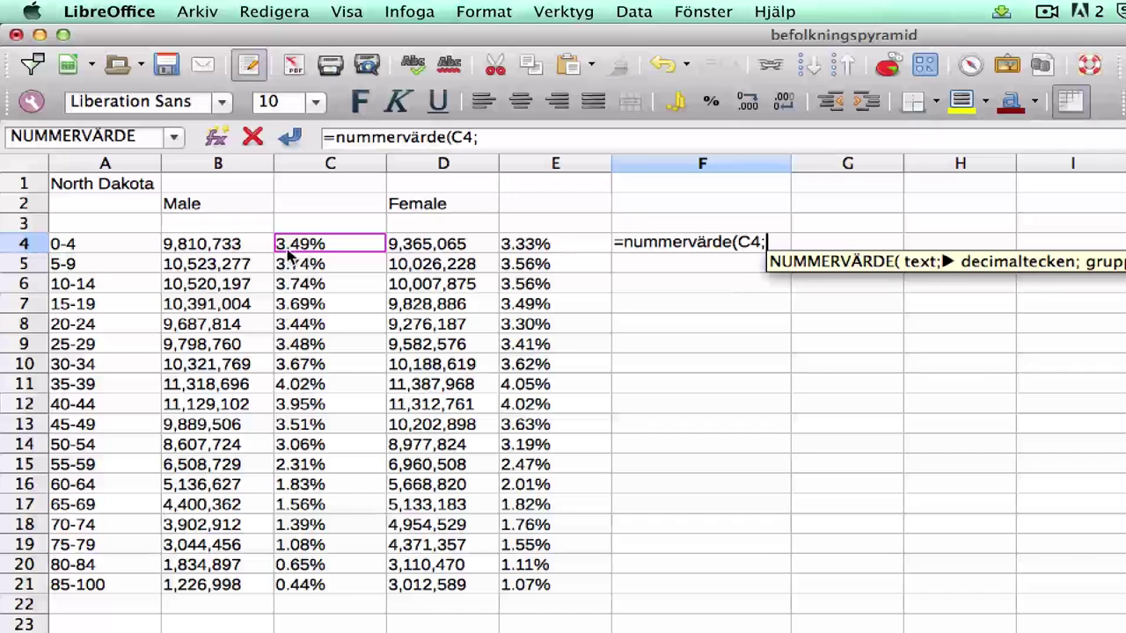
type("\".\"")
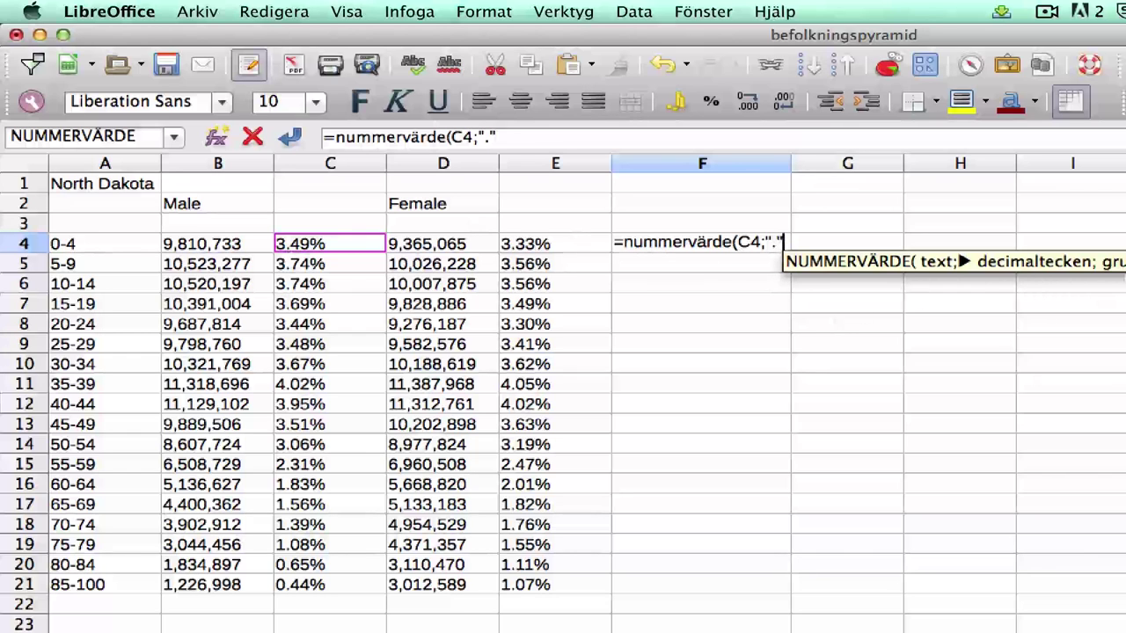
type(")")
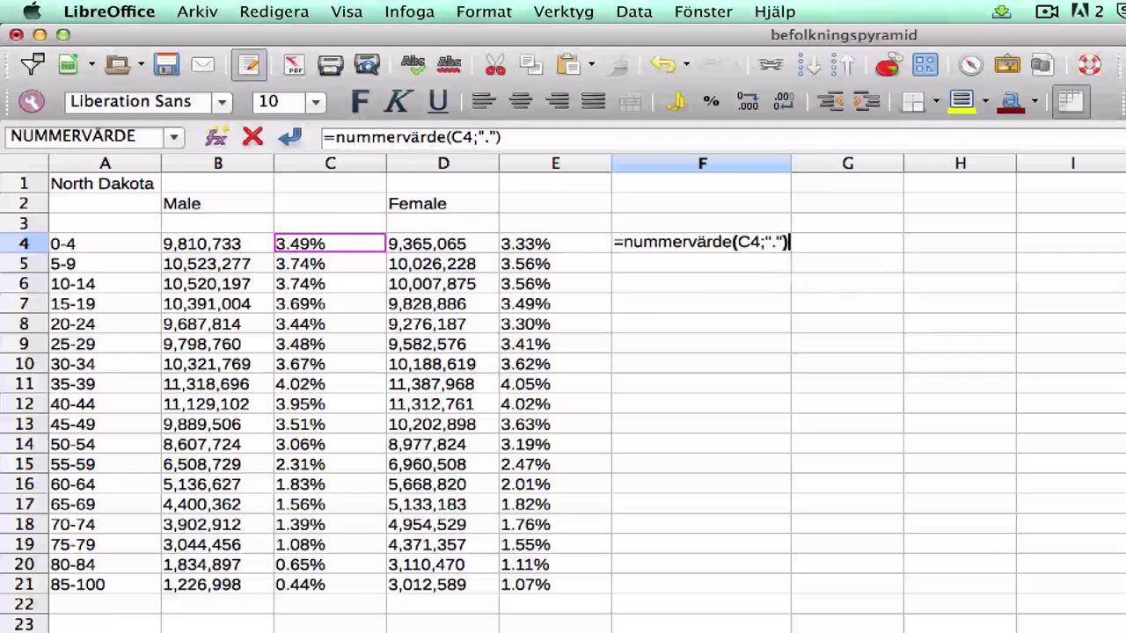
key("Return")
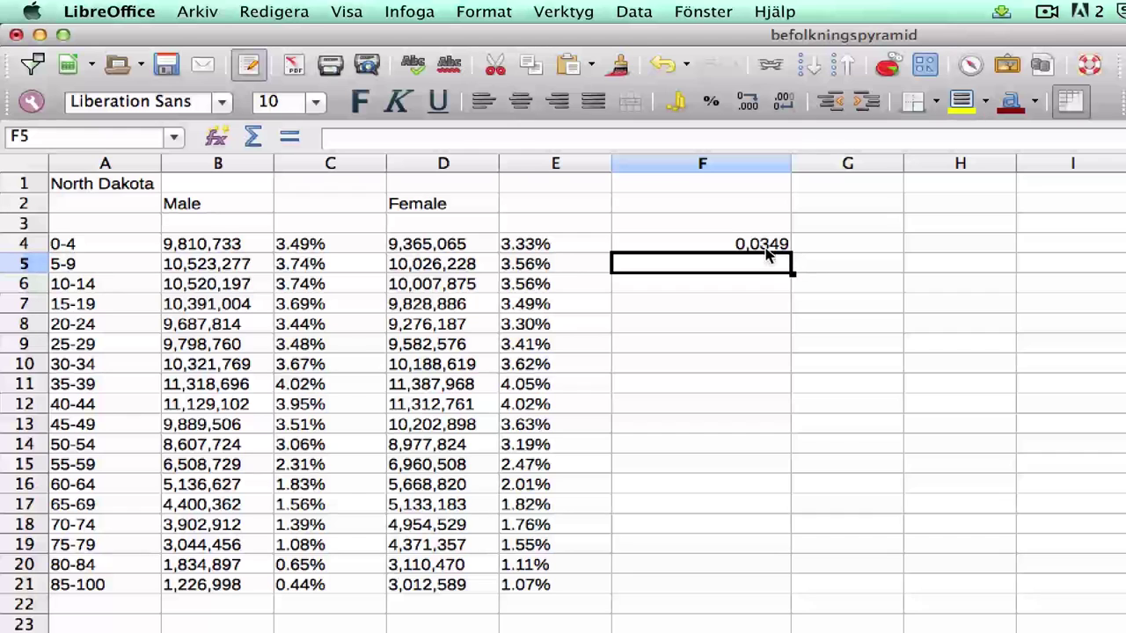
Fill the formula in F4 down through cell F21
left_click(707, 248)
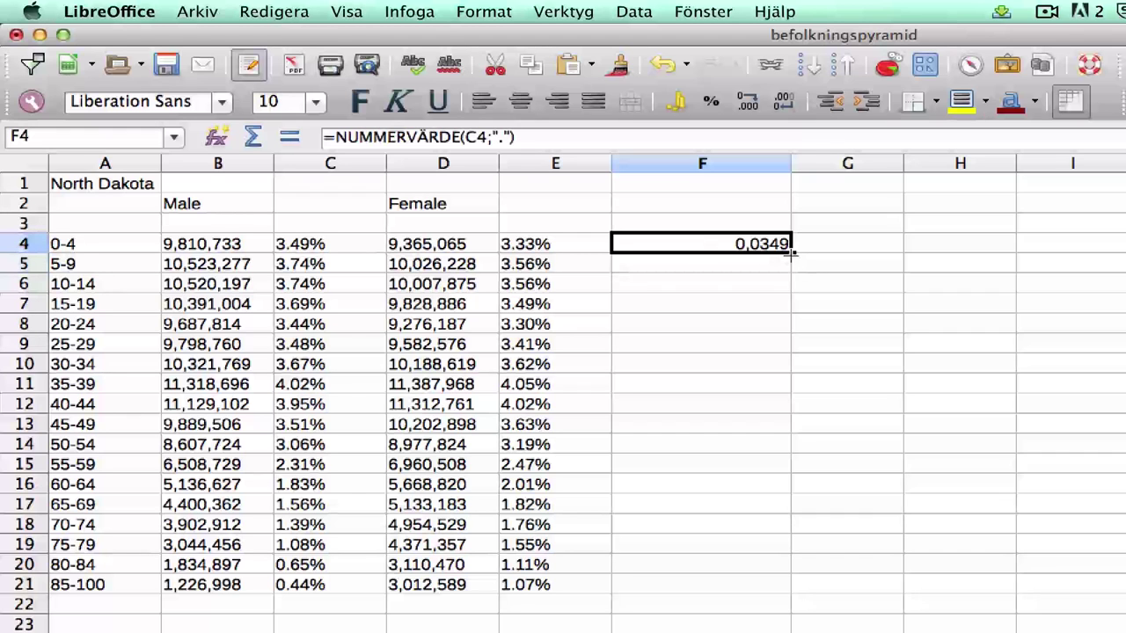
left_click_drag(791, 252, 747, 591)
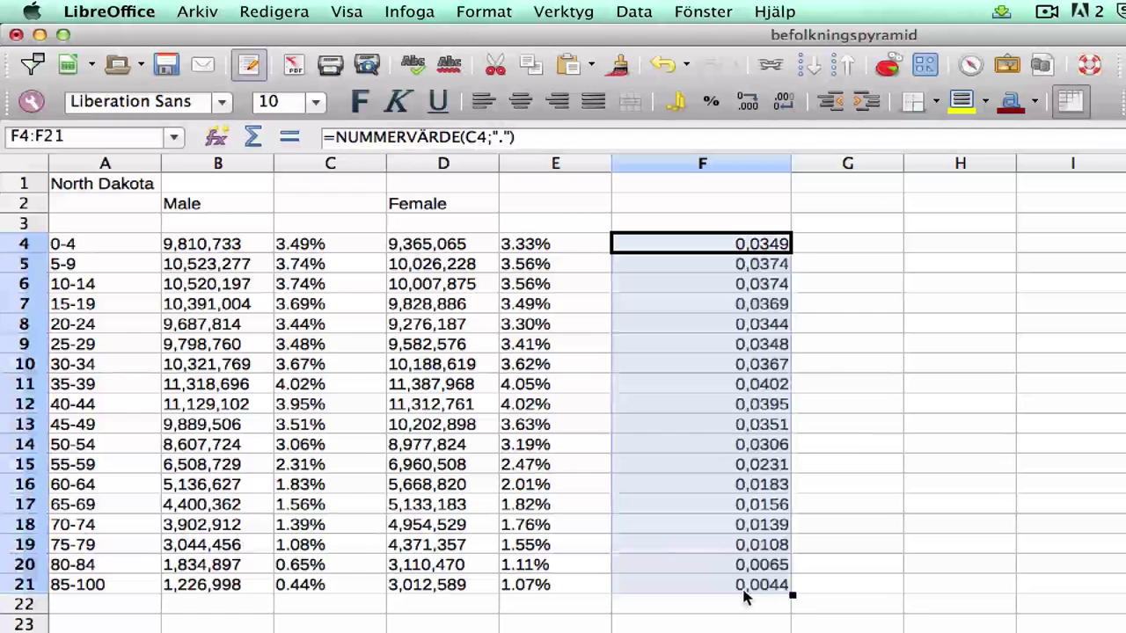
left_click(900, 547)
Copy F4:F21 and paste only its numbers over the male percentages in C4:C21, accepting the overwrite
left_click_drag(699, 245, 656, 576)
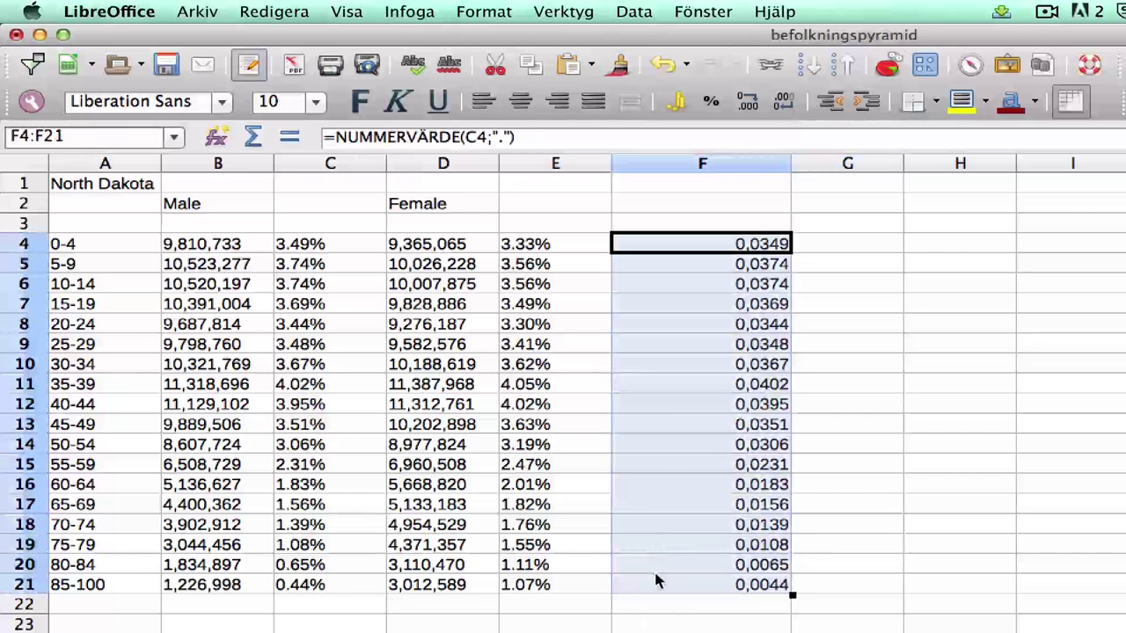
key("super+c")
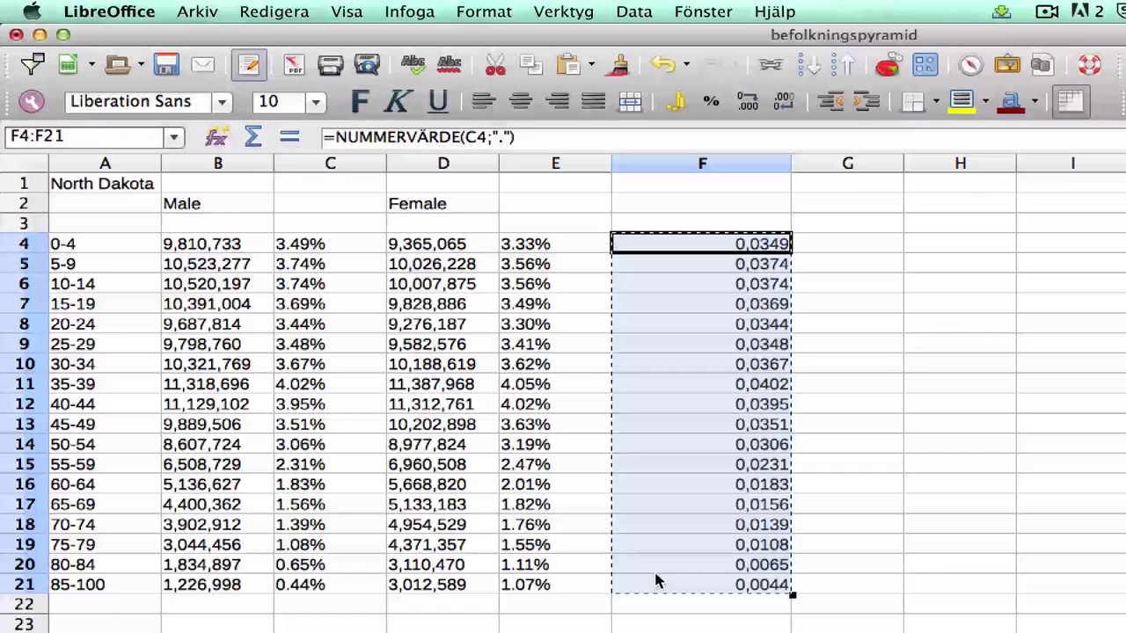
right_click(669, 466)
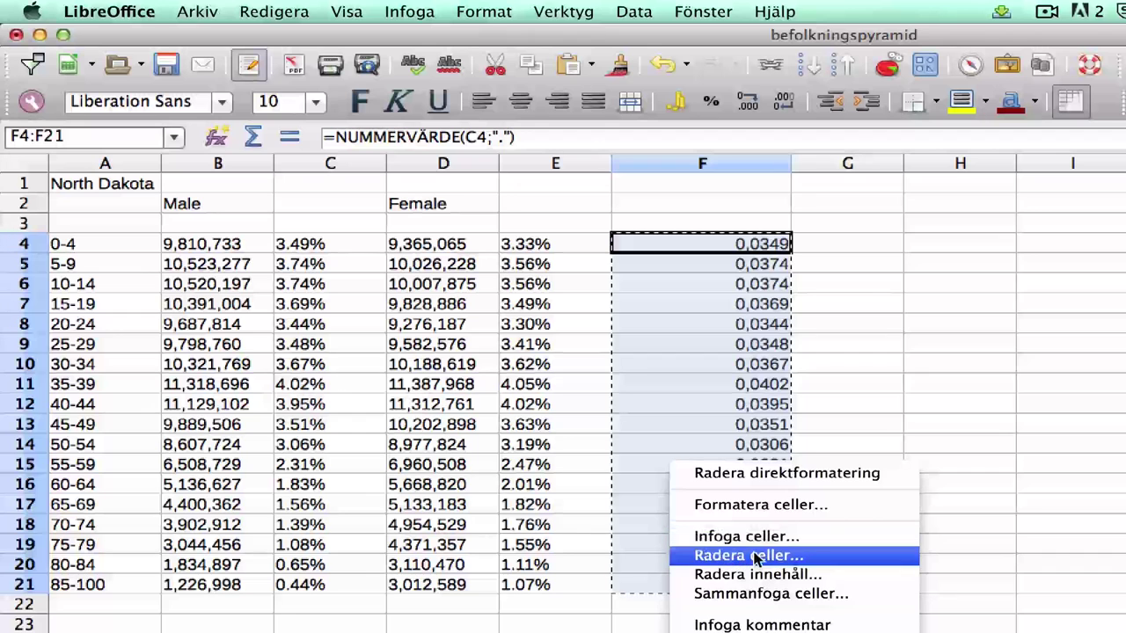
key("Escape")
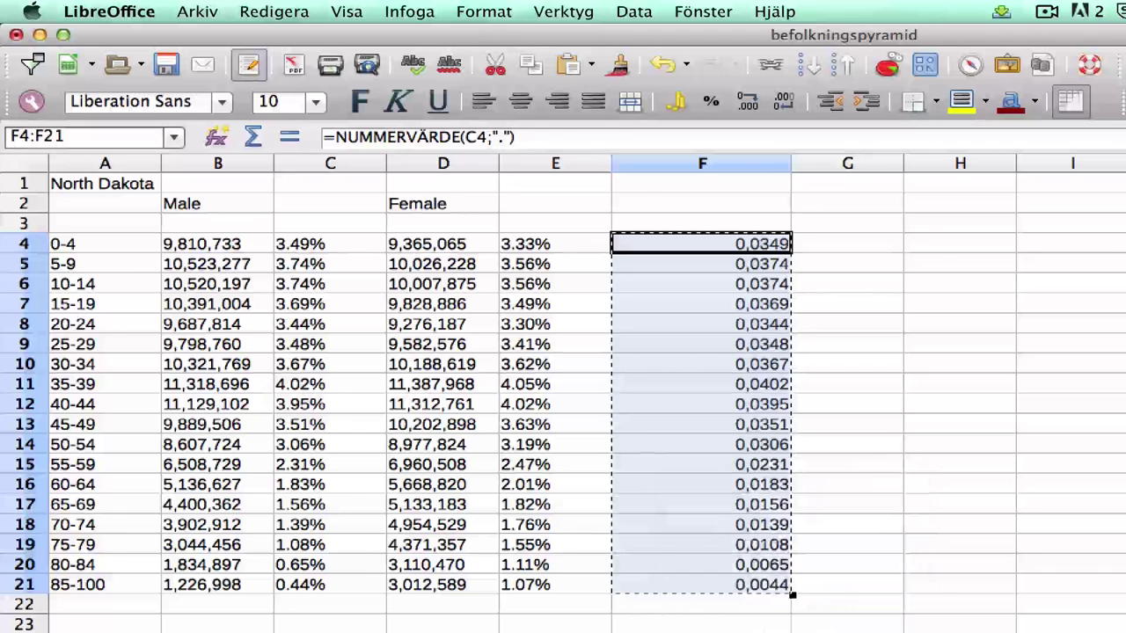
left_click(321, 248)
left_click_drag(321, 248, 311, 590)
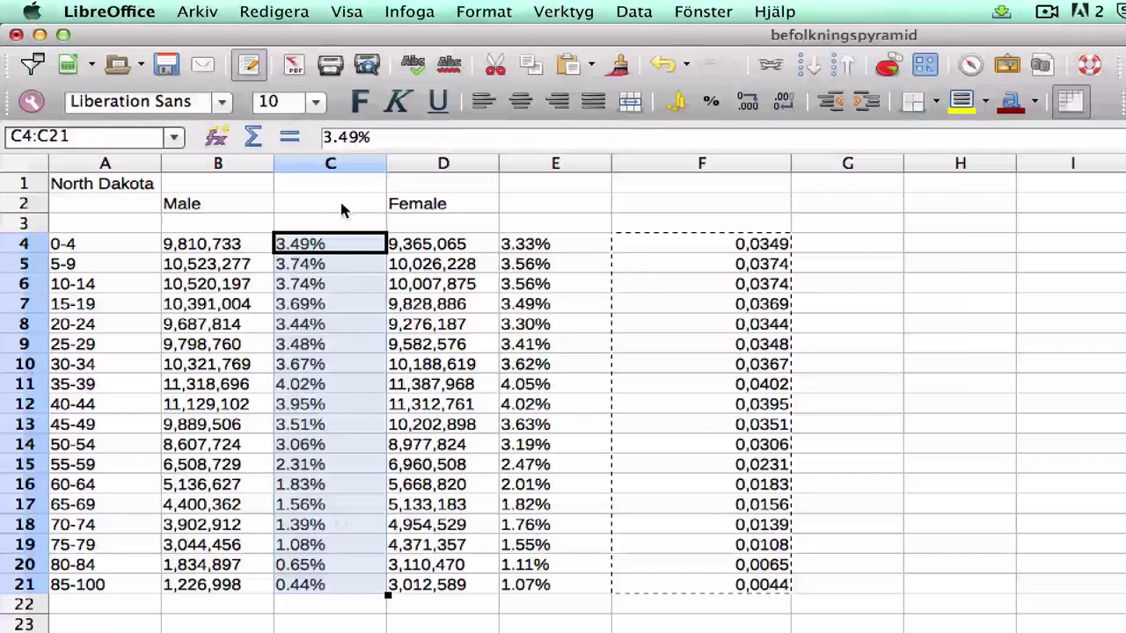
right_click(322, 249)
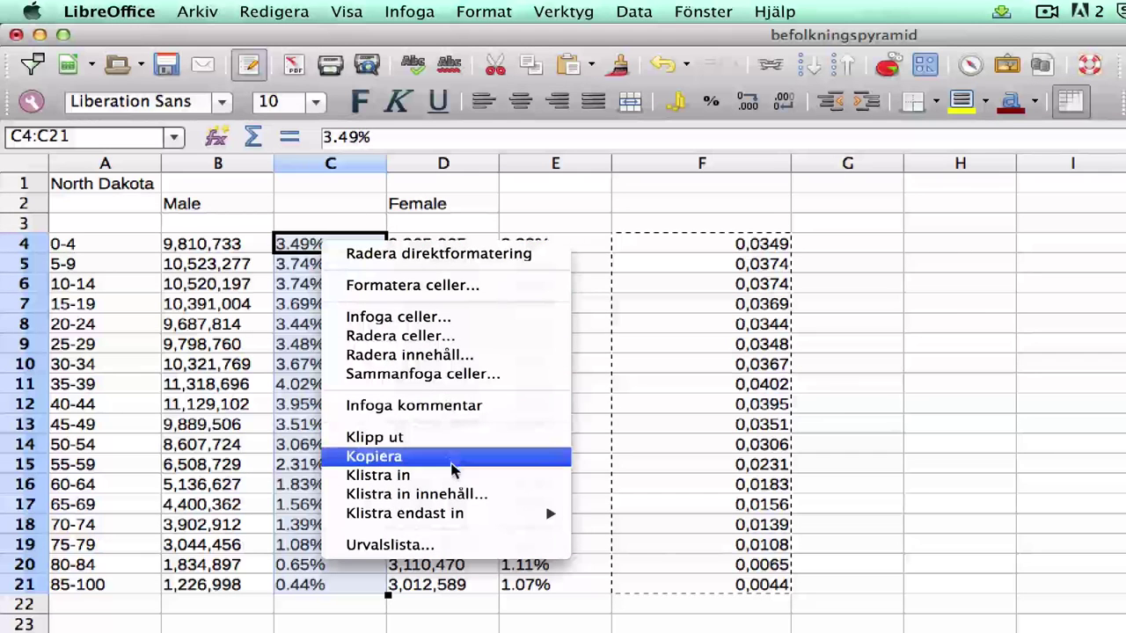
mouse_move(459, 516)
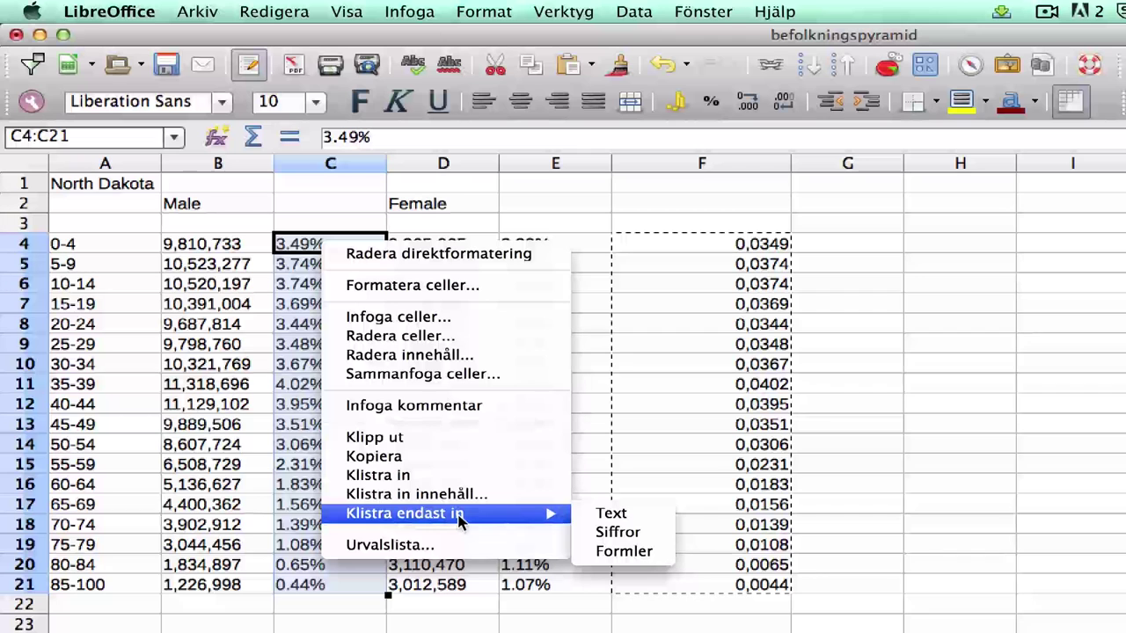
left_click(632, 530)
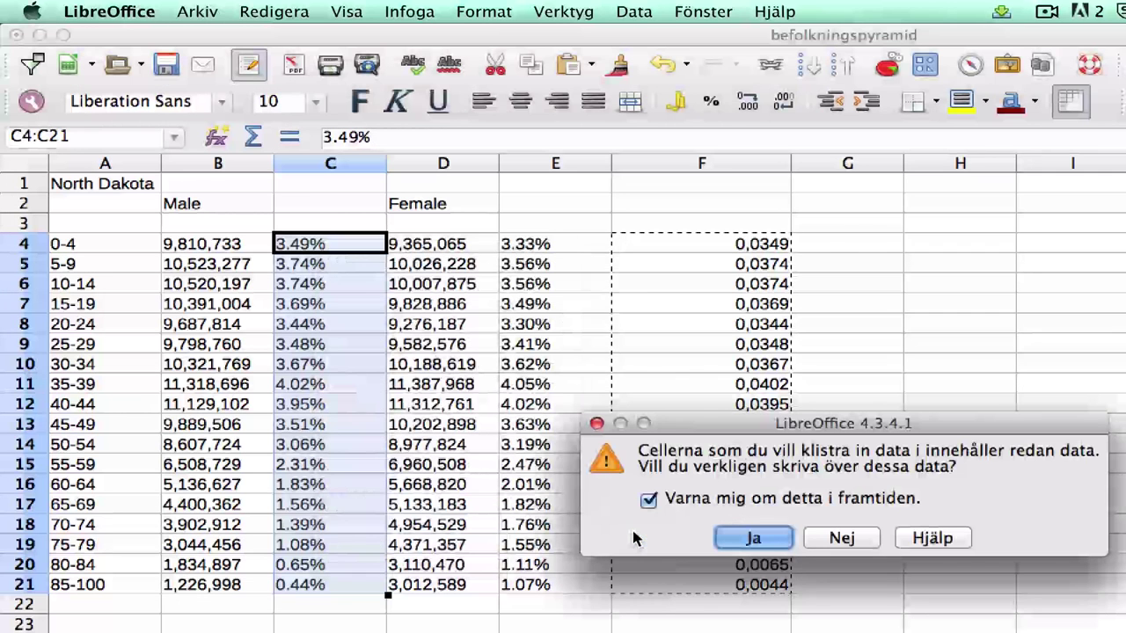
left_click(755, 538)
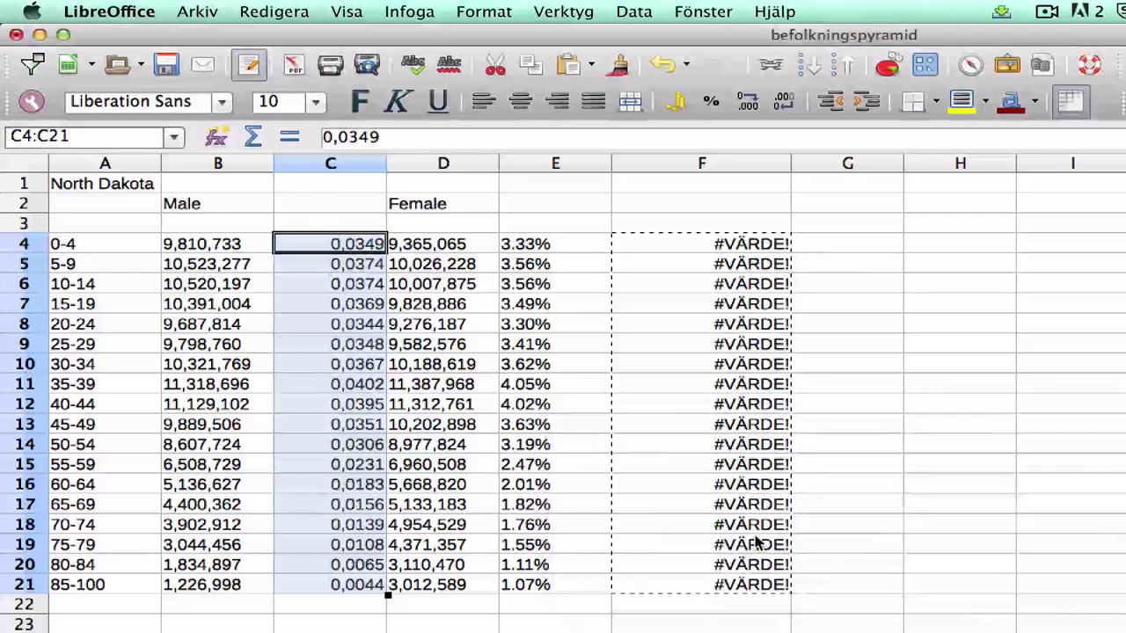
left_click(919, 425)
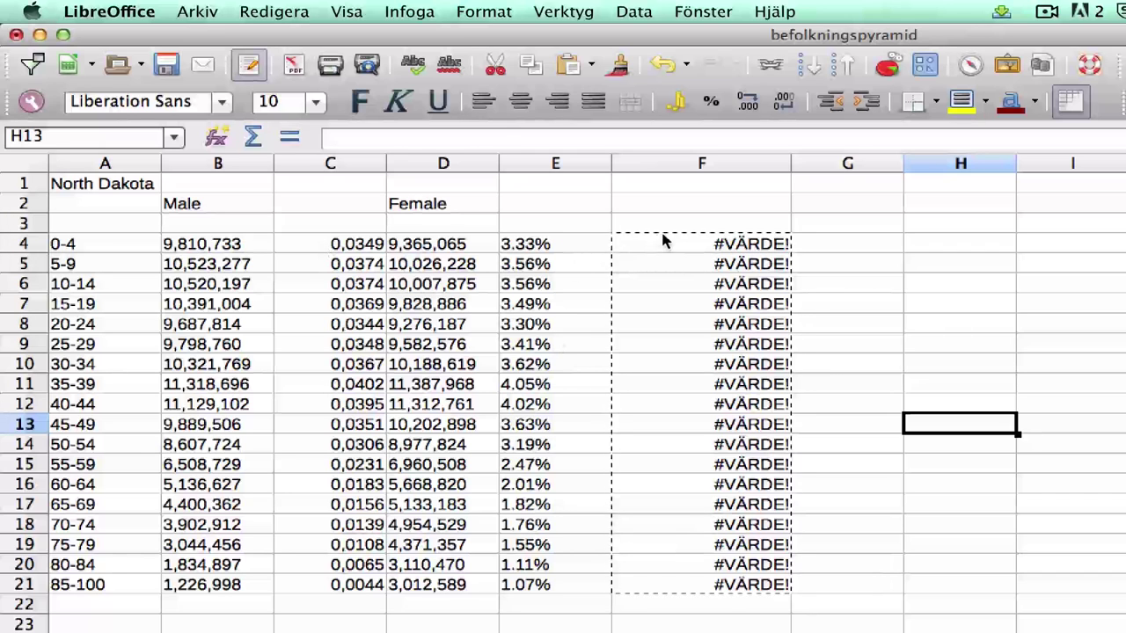
Change the reference in the F4 formula to E4 and fill the formula down through F21
left_click(642, 244)
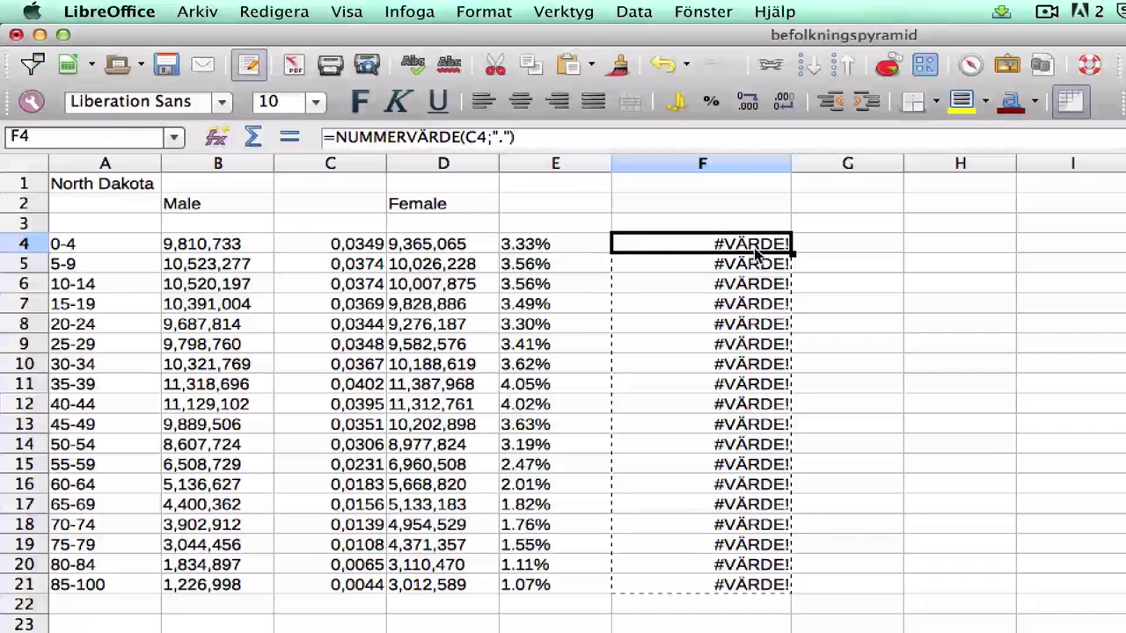
left_click(480, 138)
key("shift+Left")
key("shift+Left")
type("e4")
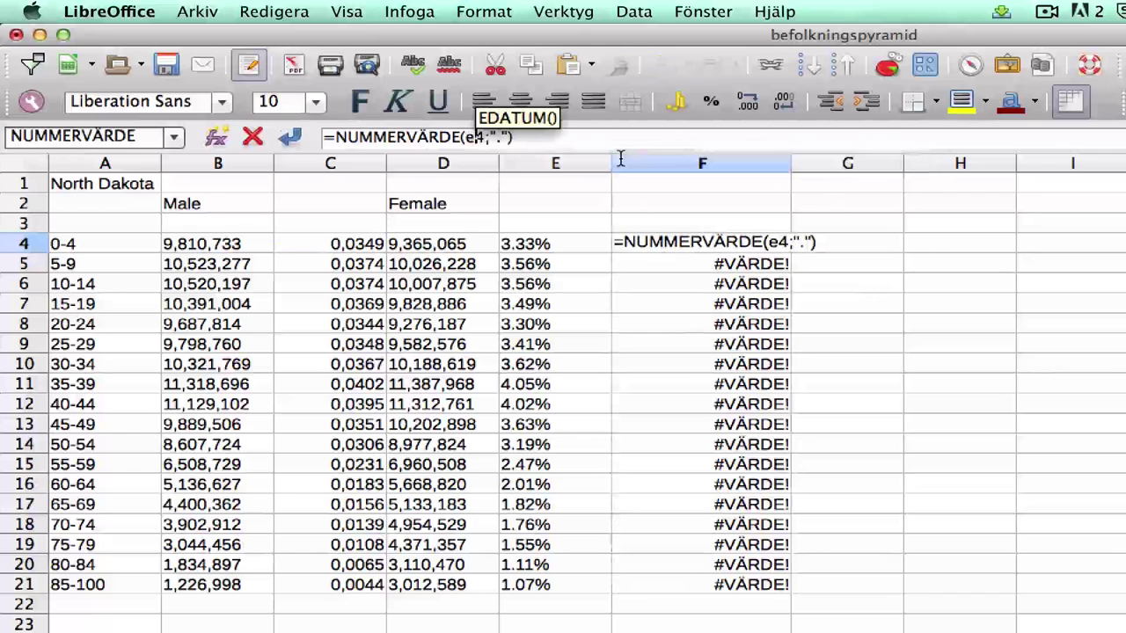
key("Return")
left_click_drag(794, 254, 780, 589)
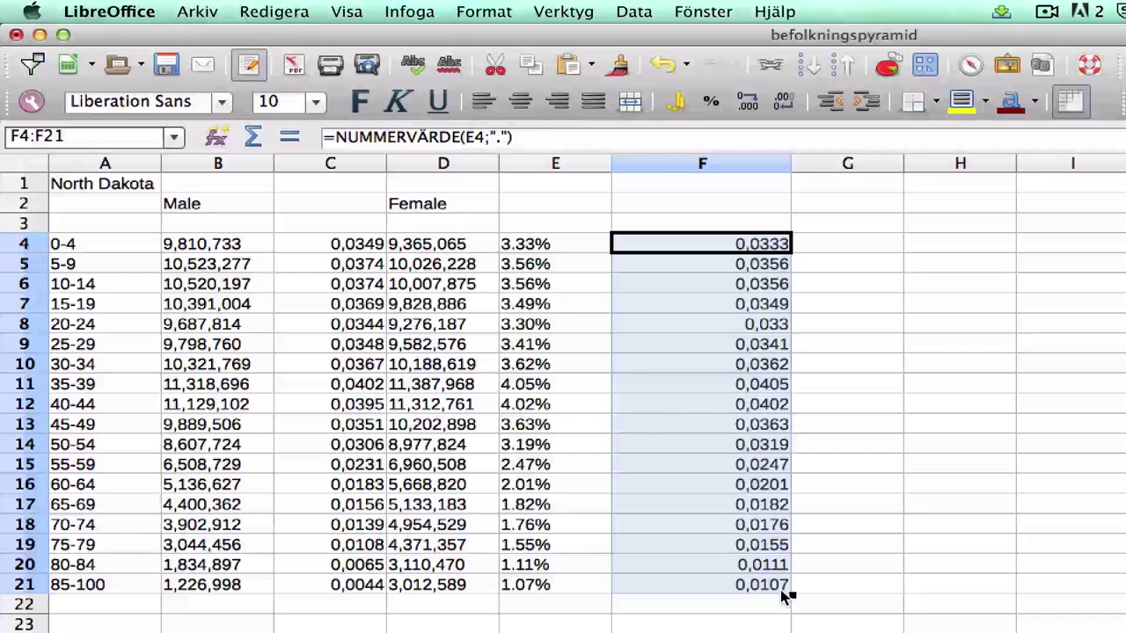
Copy F4:F21 and paste only its numbers over the female percentages in E4:E21, accepting the overwrite
right_click(637, 436)
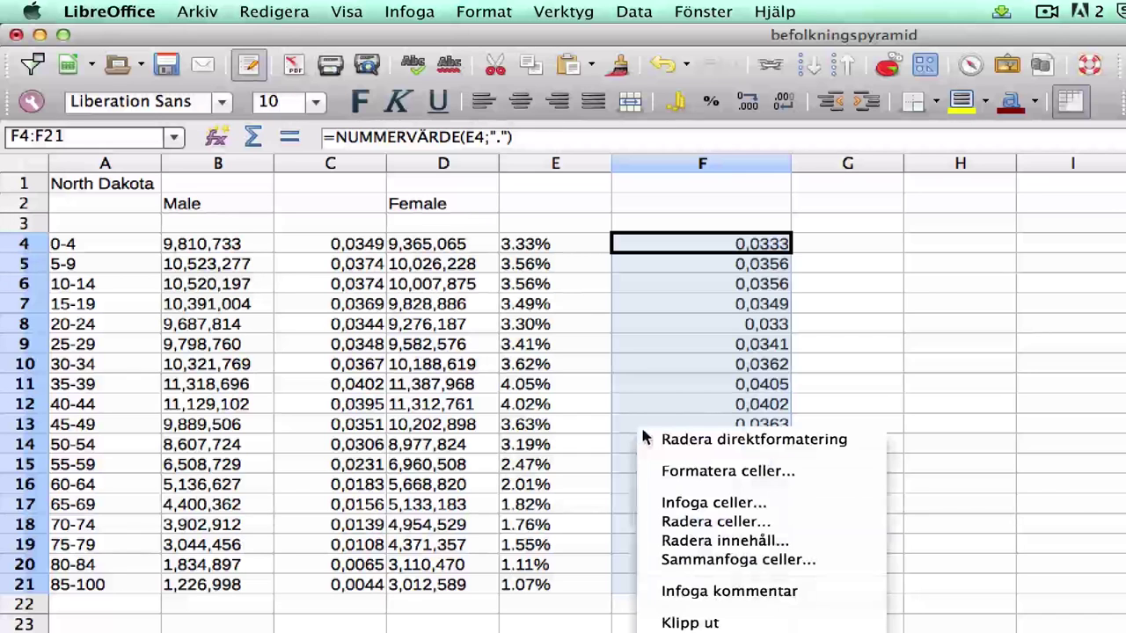
key("super+c")
left_click_drag(561, 242, 554, 585)
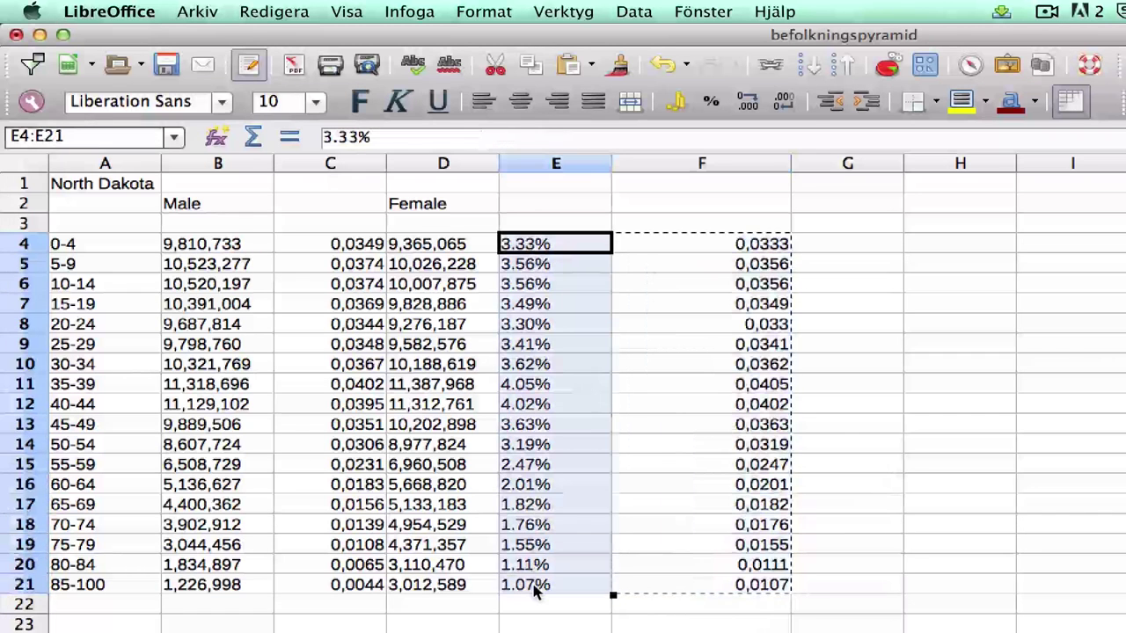
right_click(539, 242)
mouse_move(677, 512)
left_click(835, 530)
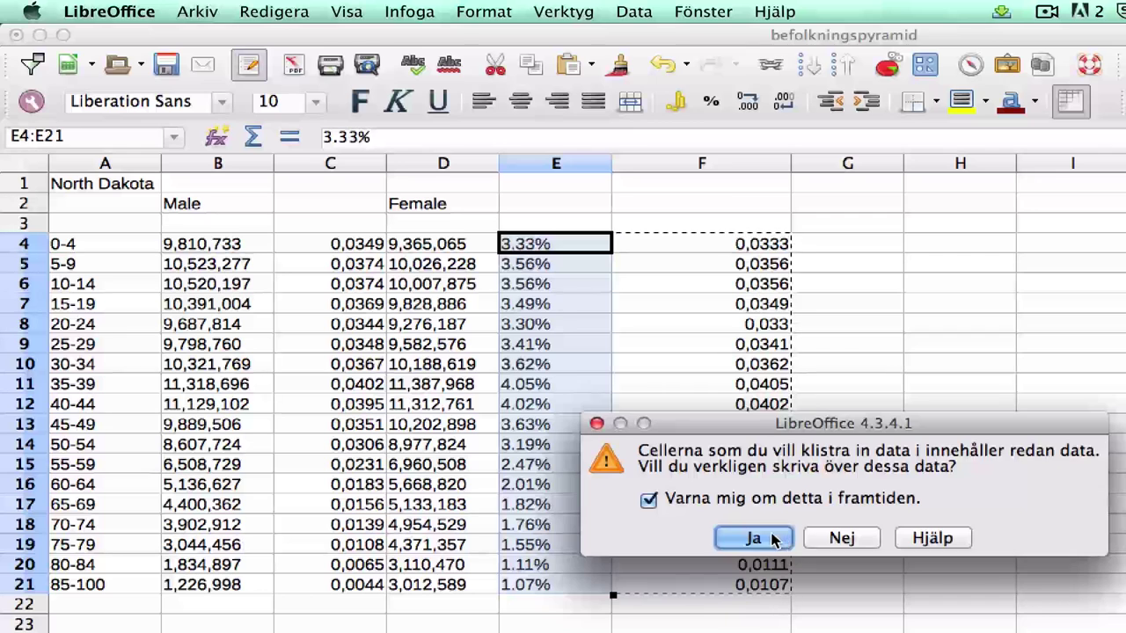
left_click(780, 538)
left_click(946, 538)
Delete the contents of the helper formula cells F4:F21
left_click_drag(757, 244, 722, 578)
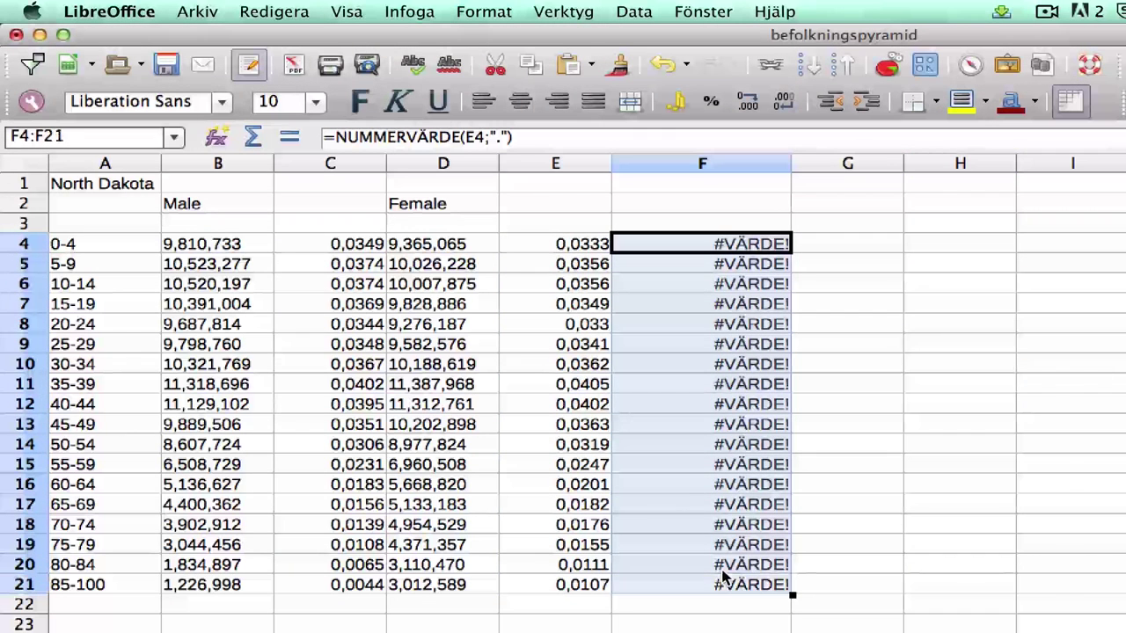
key("BackSpace")
left_click(734, 582)
left_click(724, 567)
left_click(702, 632)
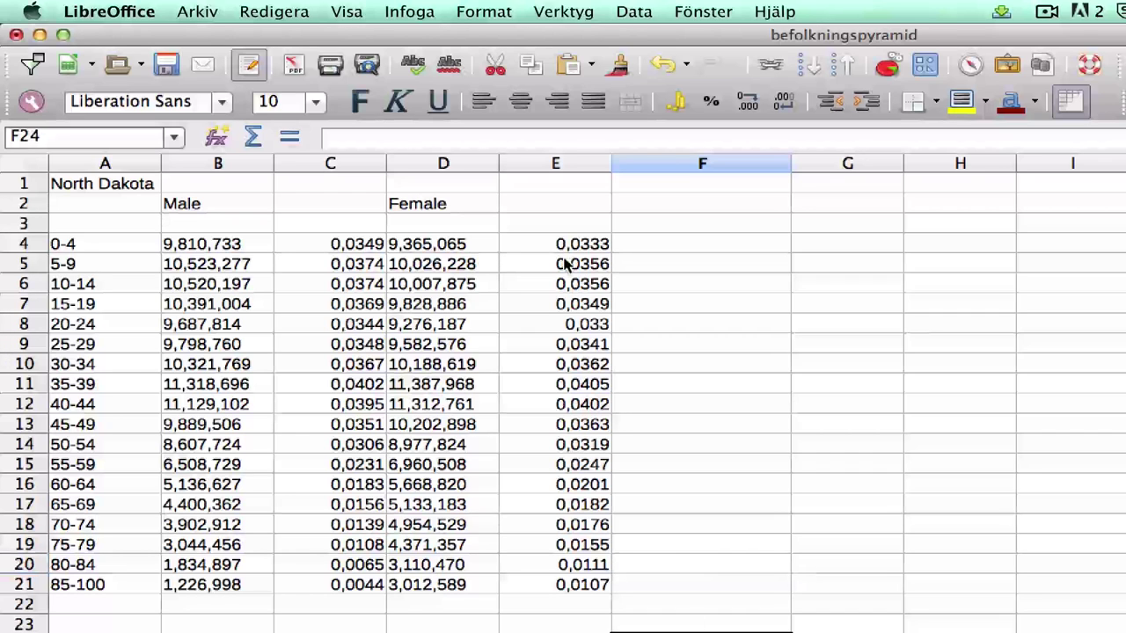
Delete the two columns holding the male and female population counts, keeping only the age groups and their percentage columns
left_click(209, 164)
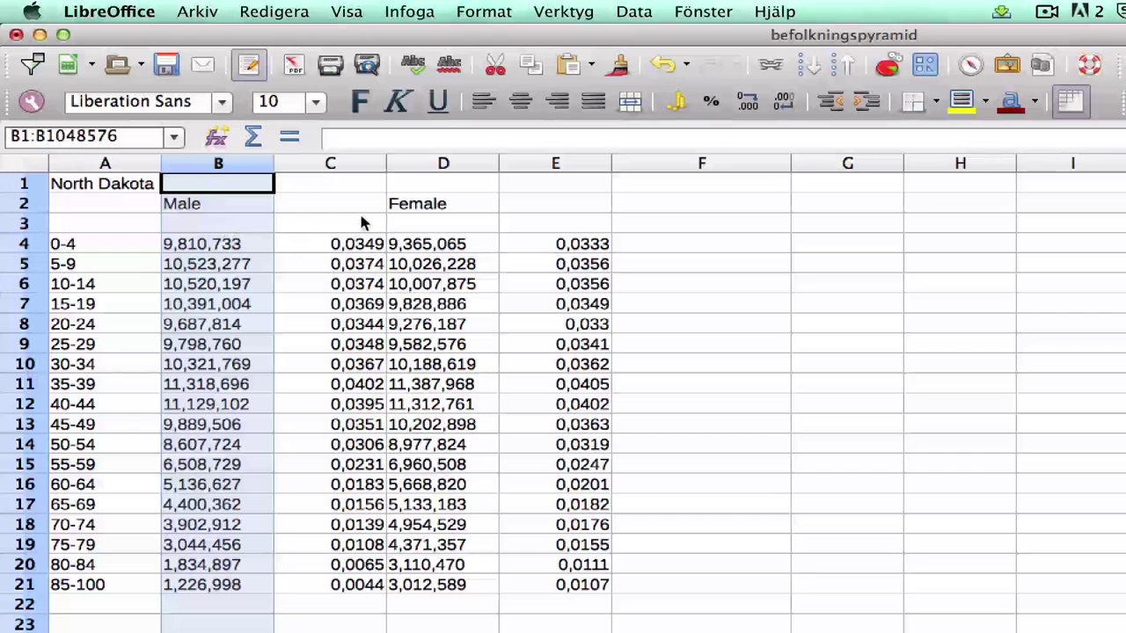
right_click(202, 169)
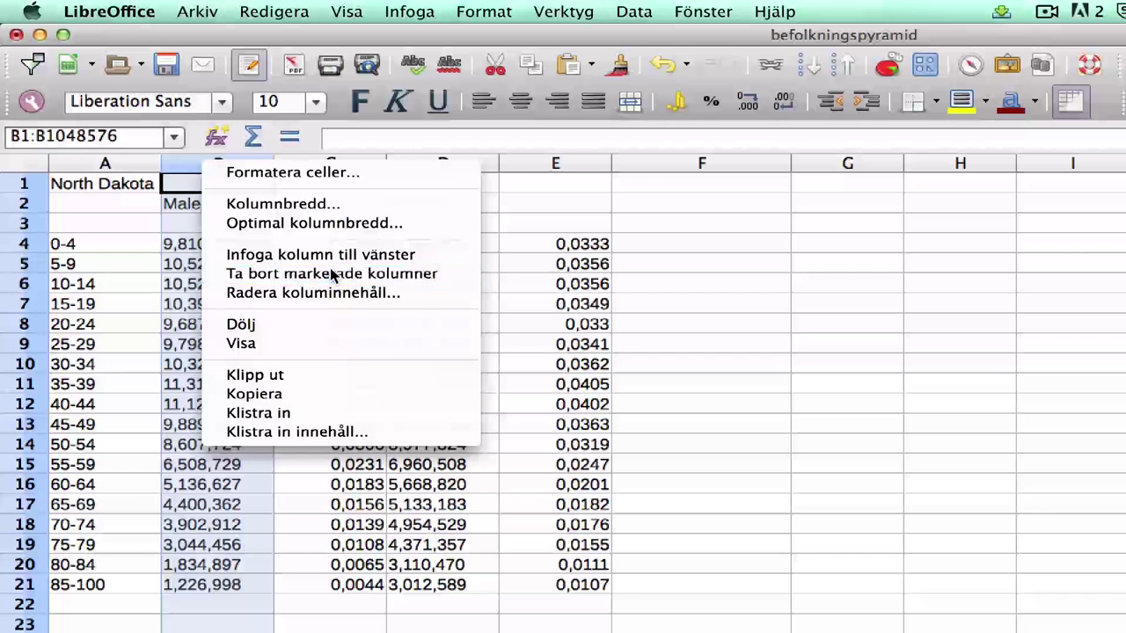
left_click(331, 272)
left_click(325, 165)
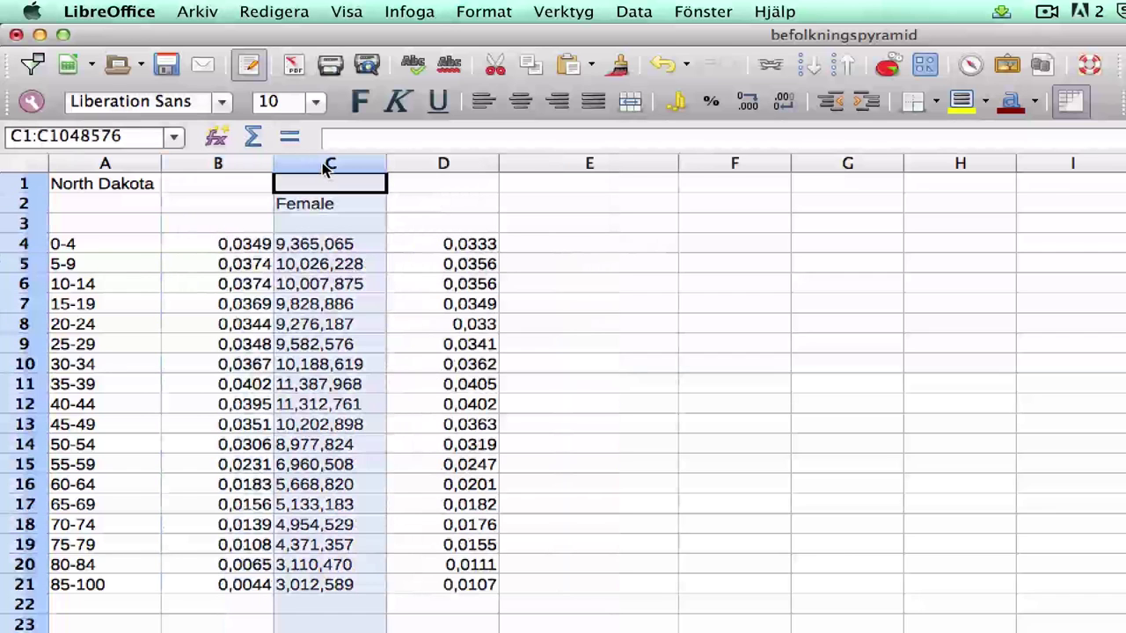
right_click(322, 163)
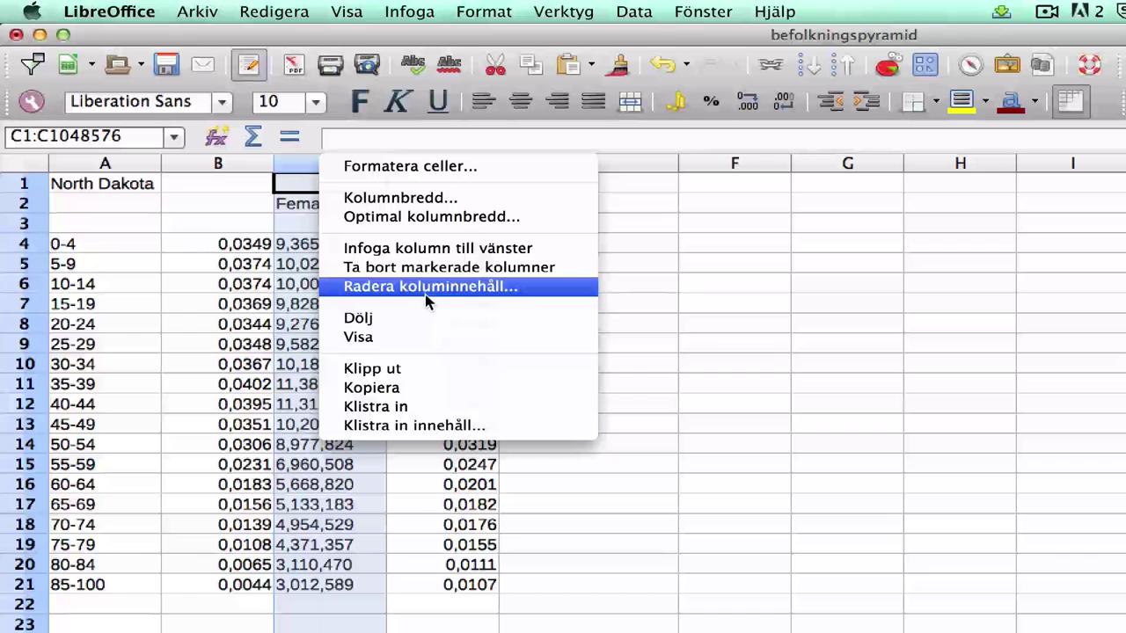
left_click(450, 261)
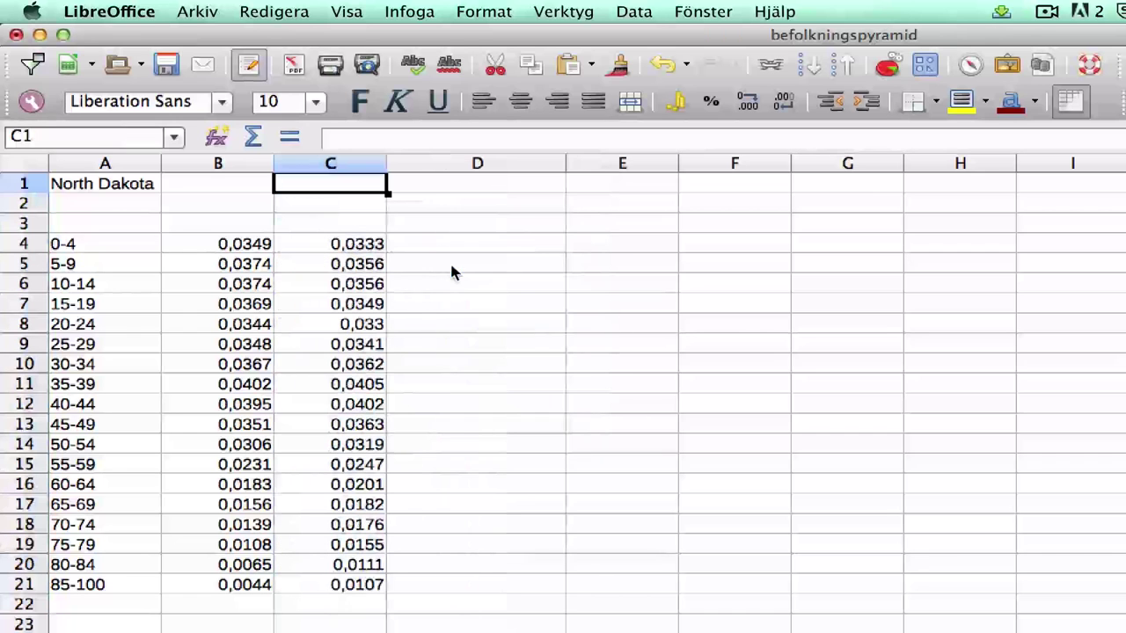
Enter the column headings Female in C3 and Male in B3
left_click(323, 225)
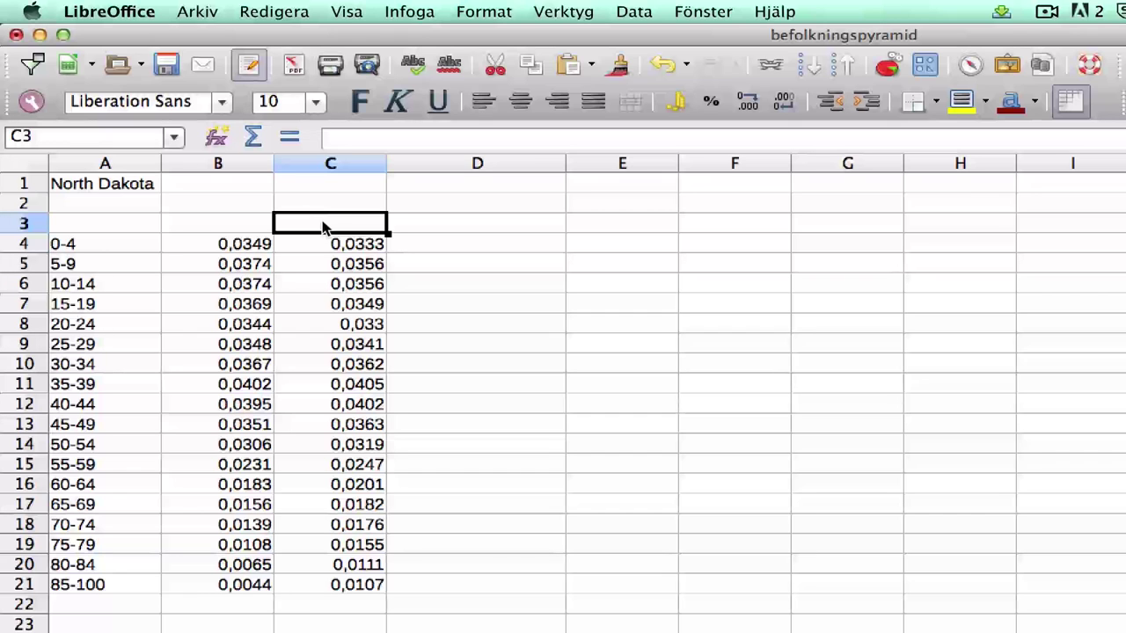
type("Female")
key("Left")
type("Male")
key("Return")
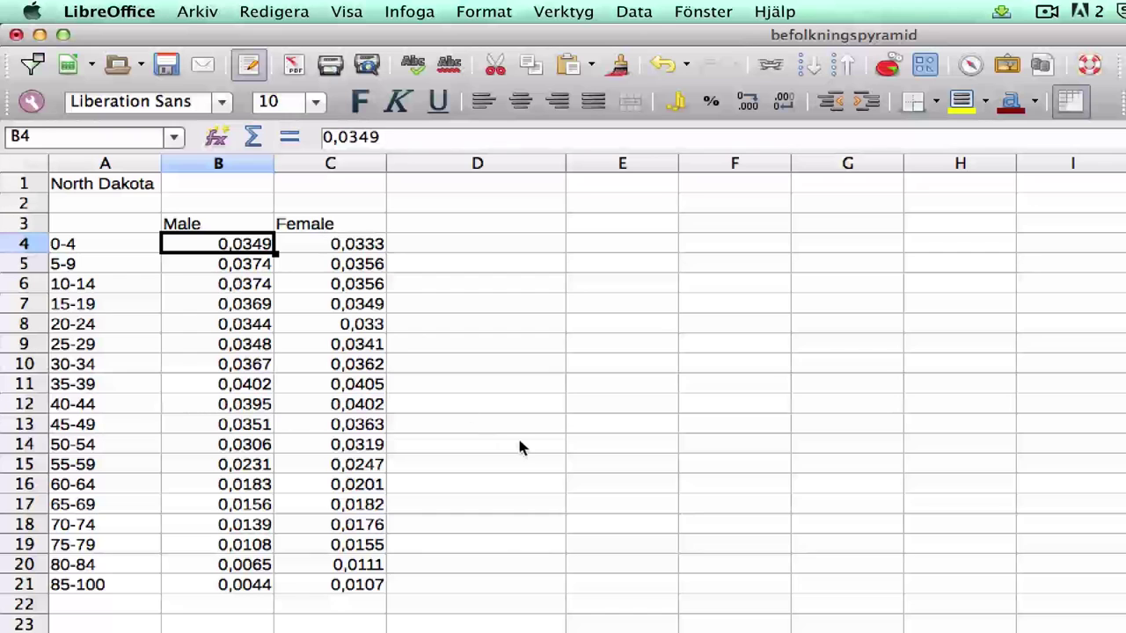
left_click(521, 445)
Enter the formula =-B4 in D4 and fill it down through D21
left_click(473, 243)
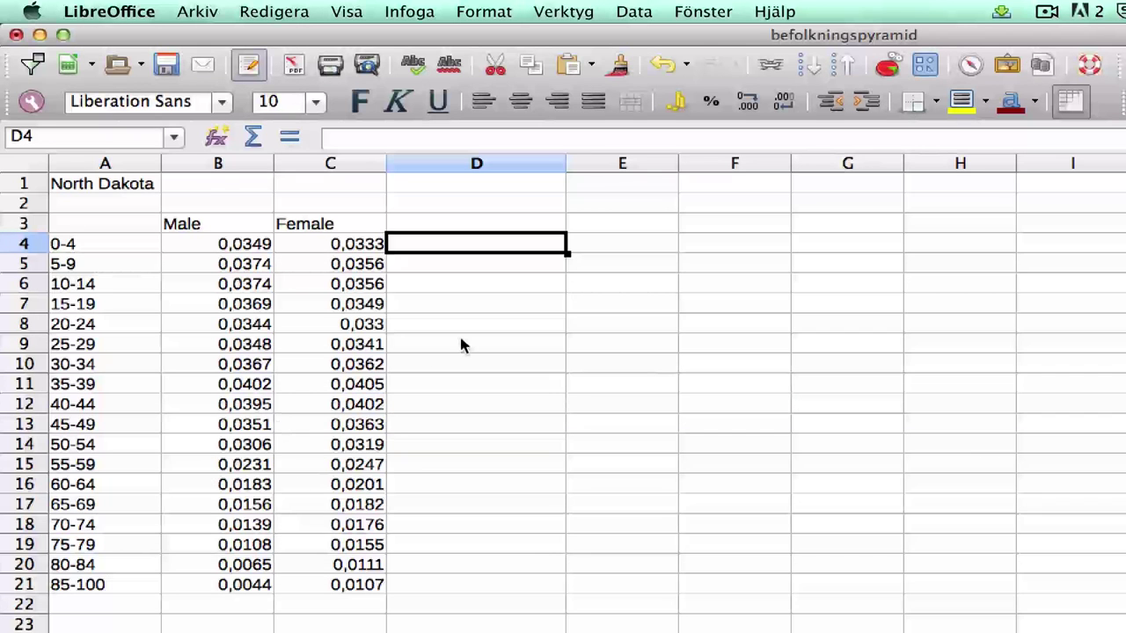
type("=")
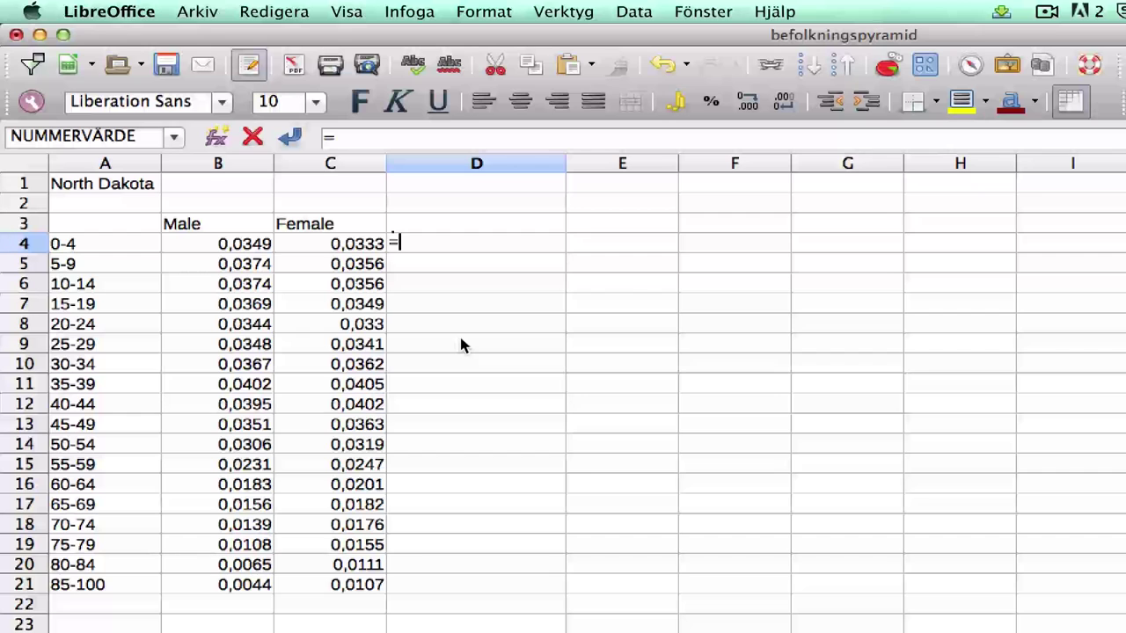
type("-")
left_click(234, 250)
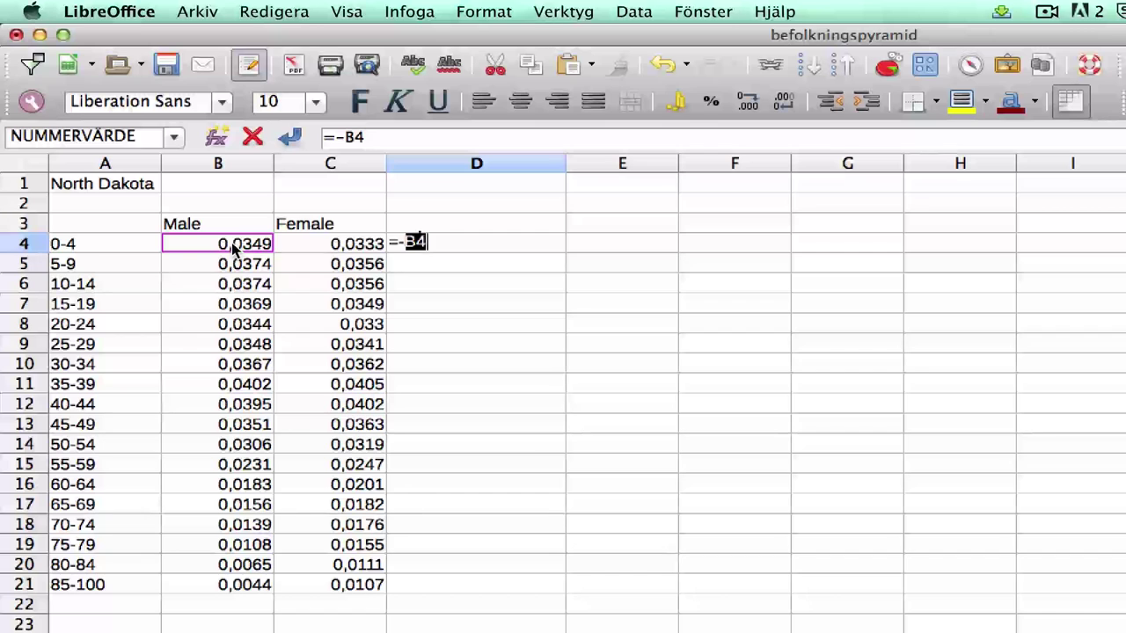
key("Return")
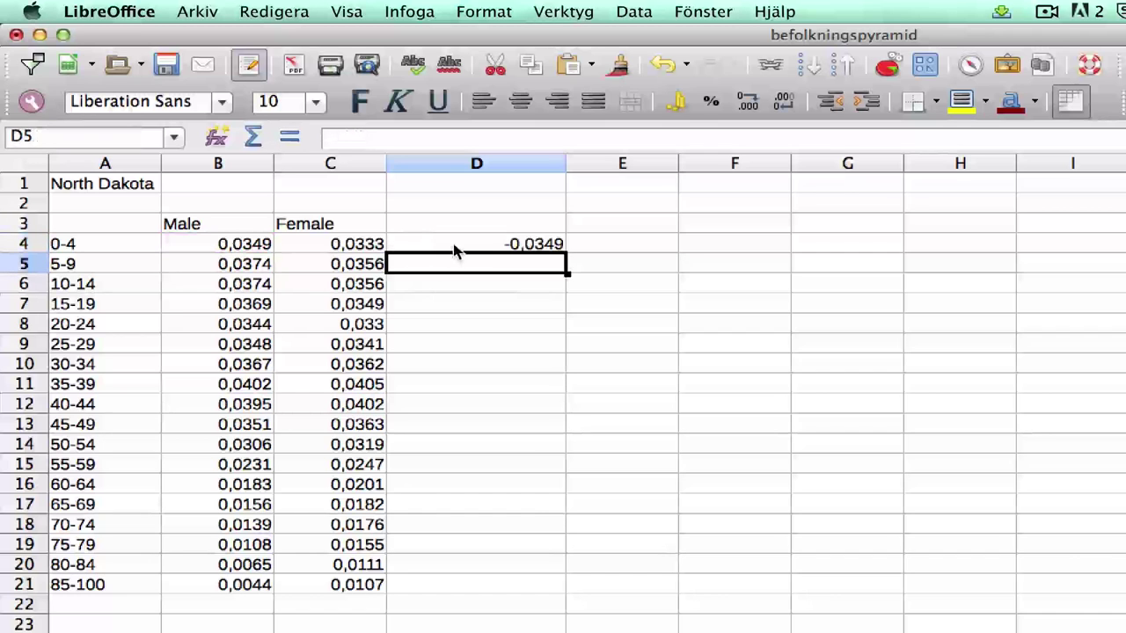
left_click(488, 249)
left_click_drag(567, 252, 543, 596)
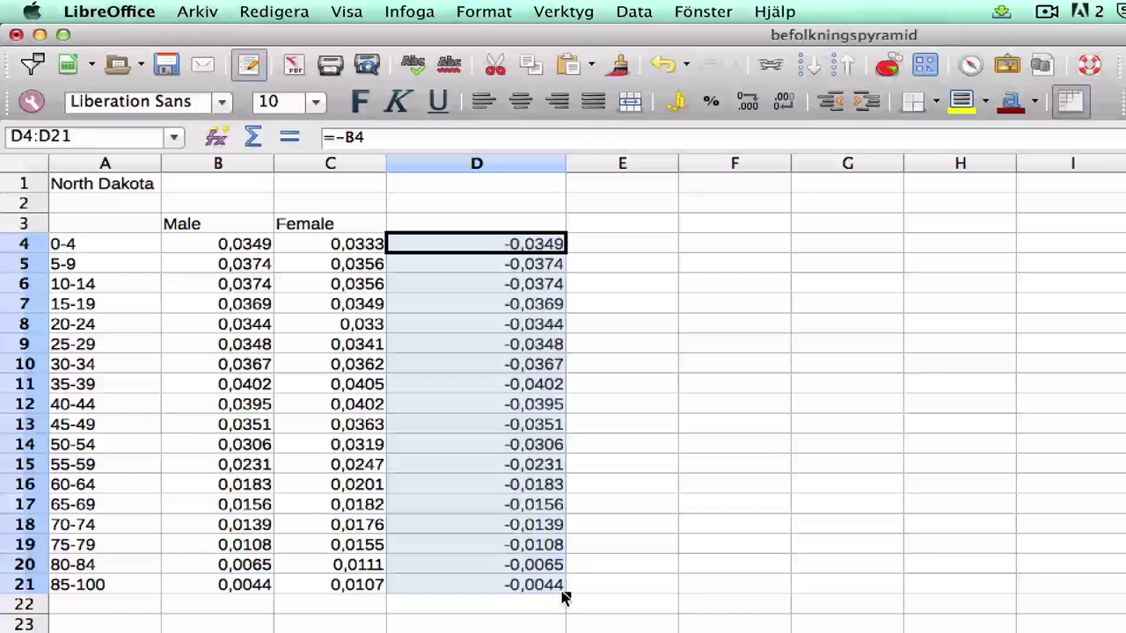
Copy D4:D21 and paste only its numbers over the male values in B4:B21, accepting the overwrite
left_click(623, 625)
left_click_drag(469, 247, 486, 586)
right_click(454, 493)
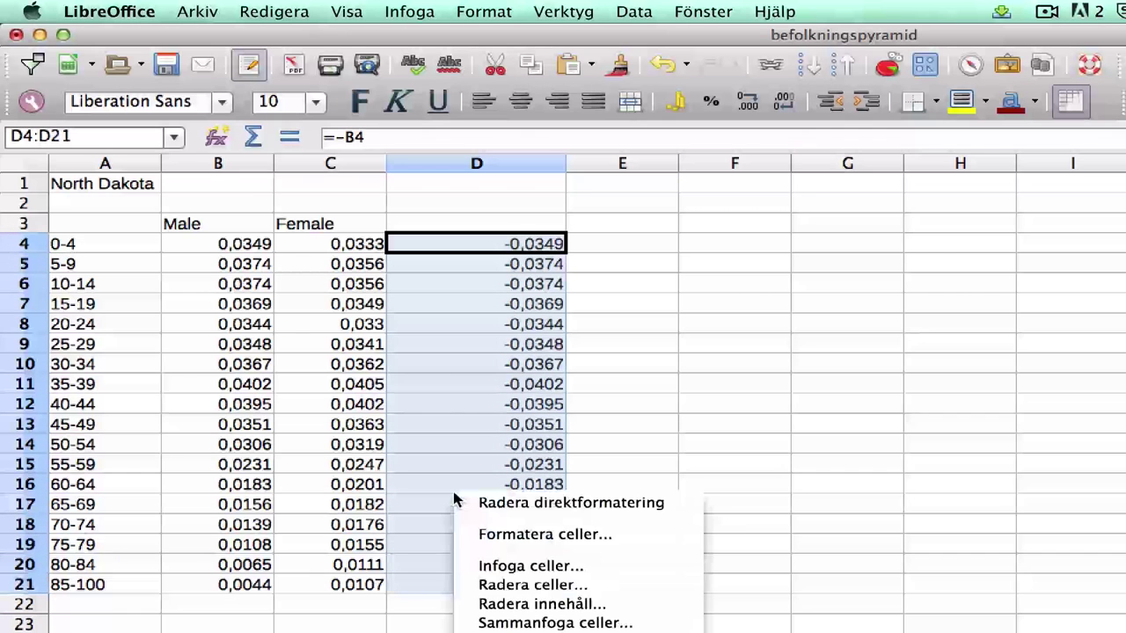
key("super+c")
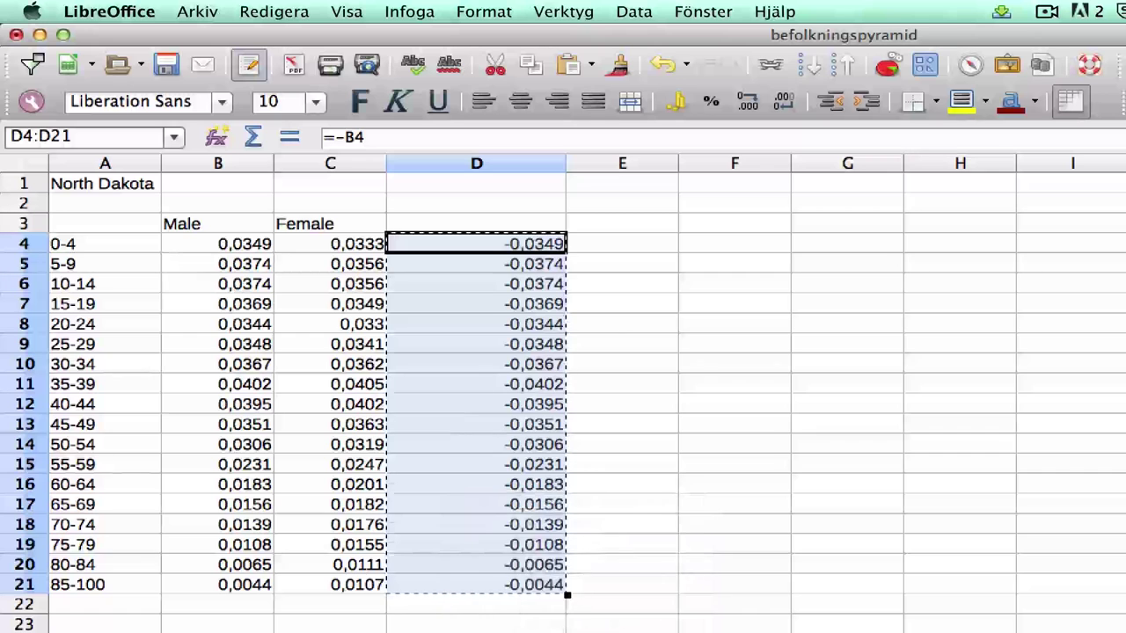
left_click_drag(213, 244, 198, 580)
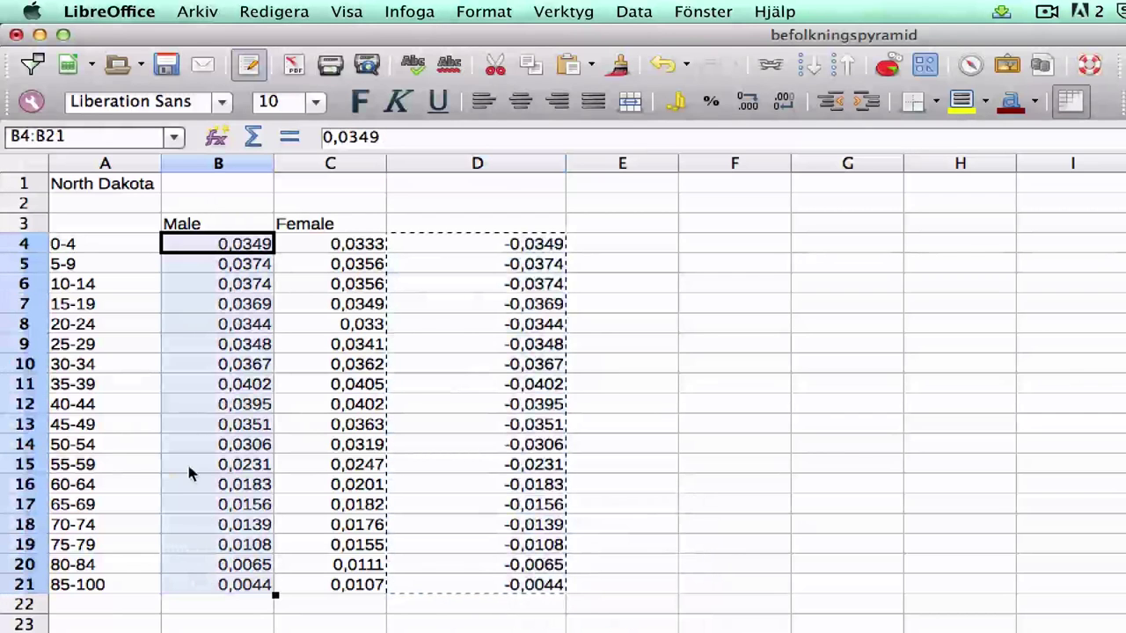
right_click(191, 413)
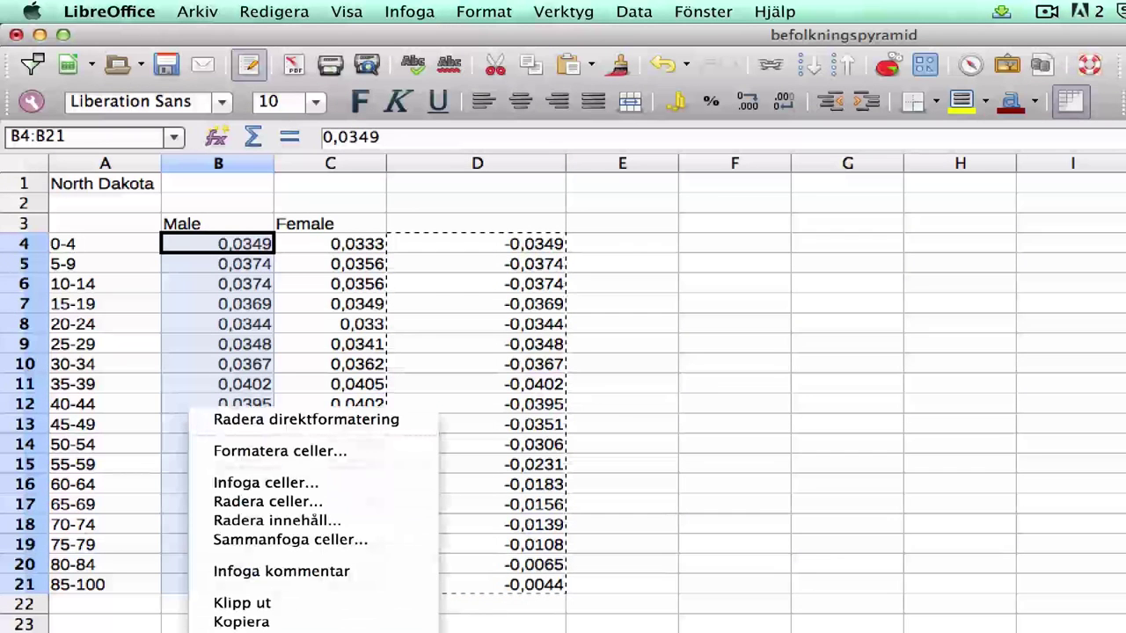
key("super+v")
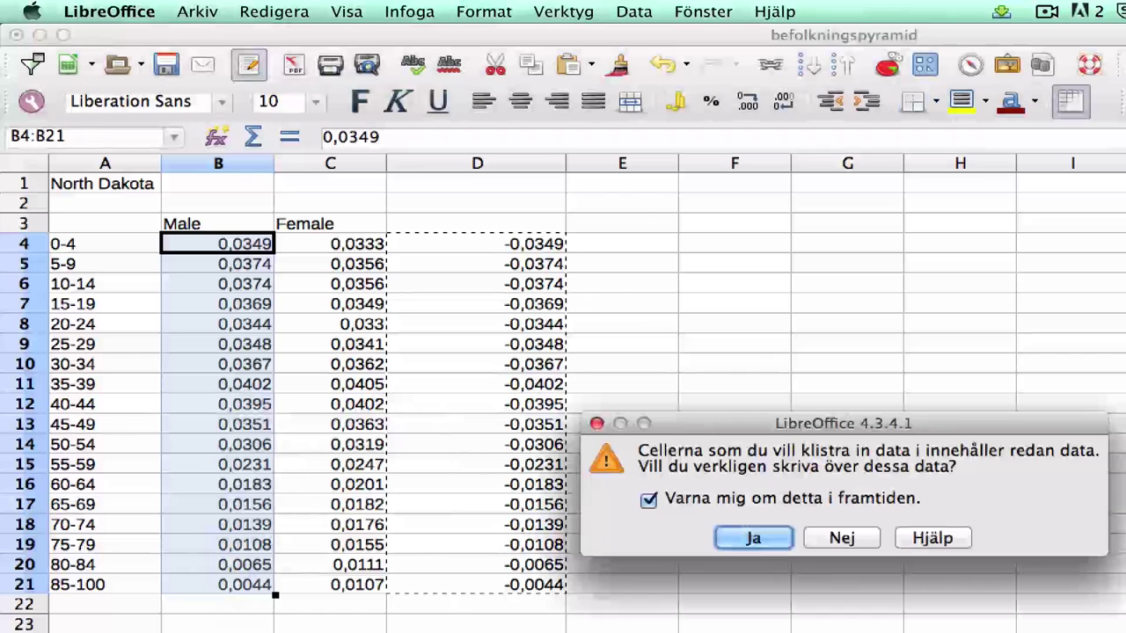
left_click(817, 546)
left_click(747, 563)
Delete the contents of the helper formula cells in column D
left_click_drag(527, 204, 533, 611)
key("BackSpace")
key("Return")
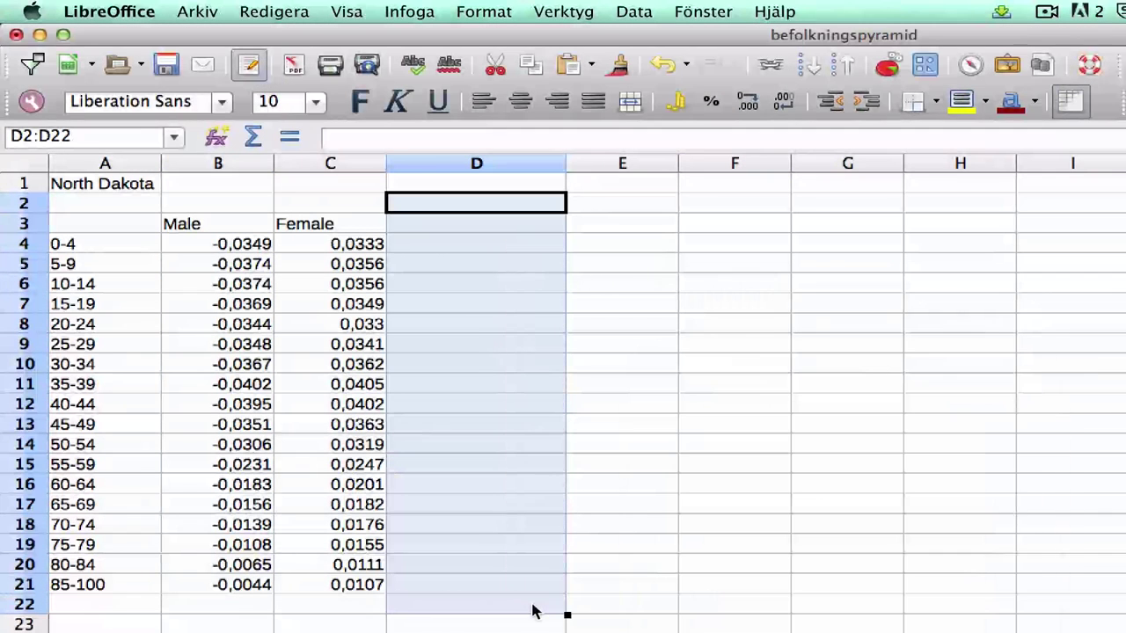
left_click(621, 628)
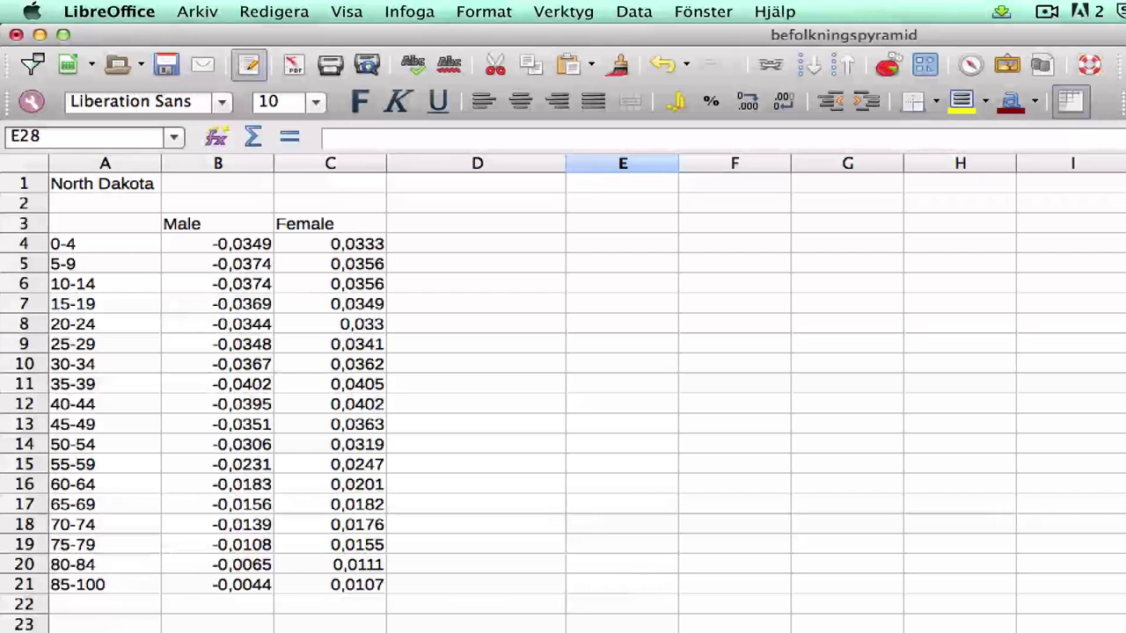
Insert a stacked horizontal bar chart (Liggande stapeldiagram, Staplat) from the data in A3:C21
left_click_drag(92, 227, 310, 585)
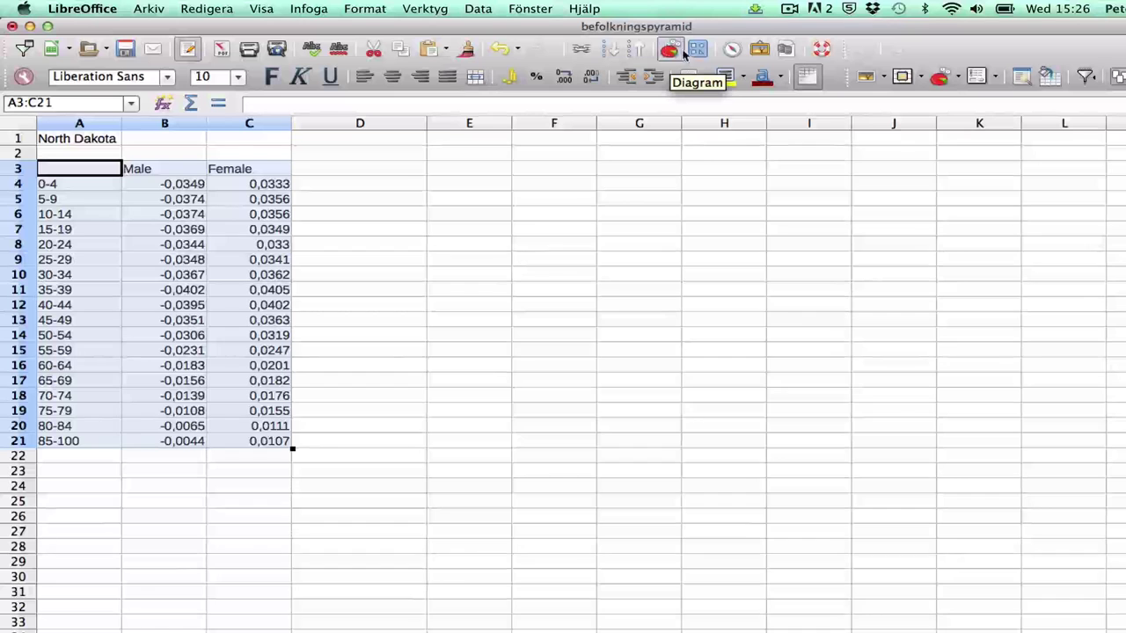
left_click(683, 53)
left_click_drag(493, 440, 550, 270)
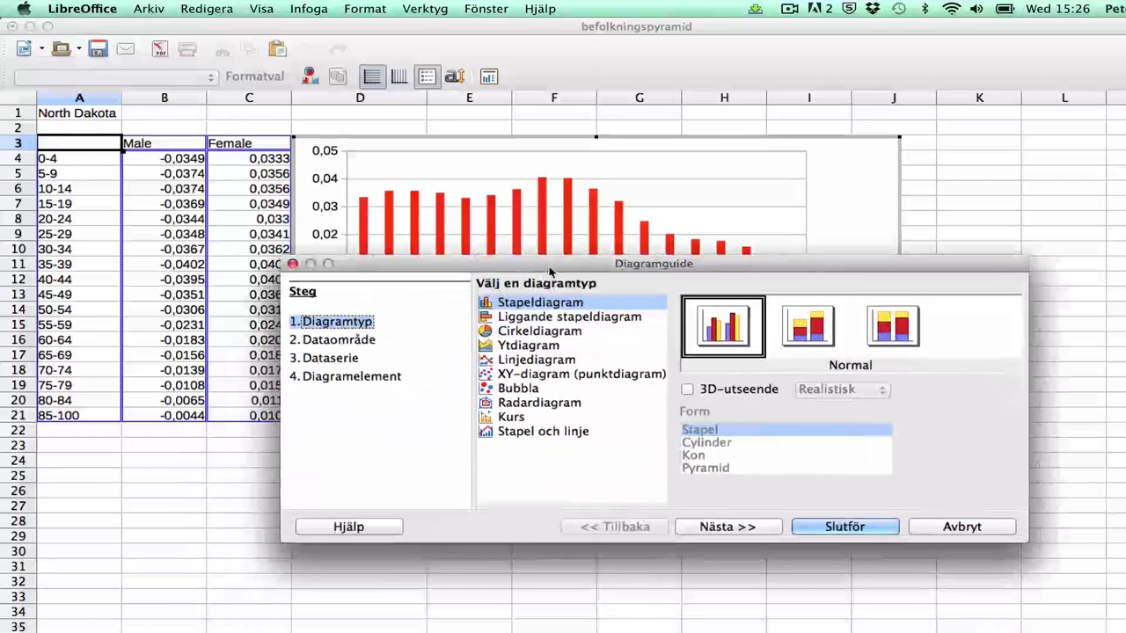
left_click(545, 317)
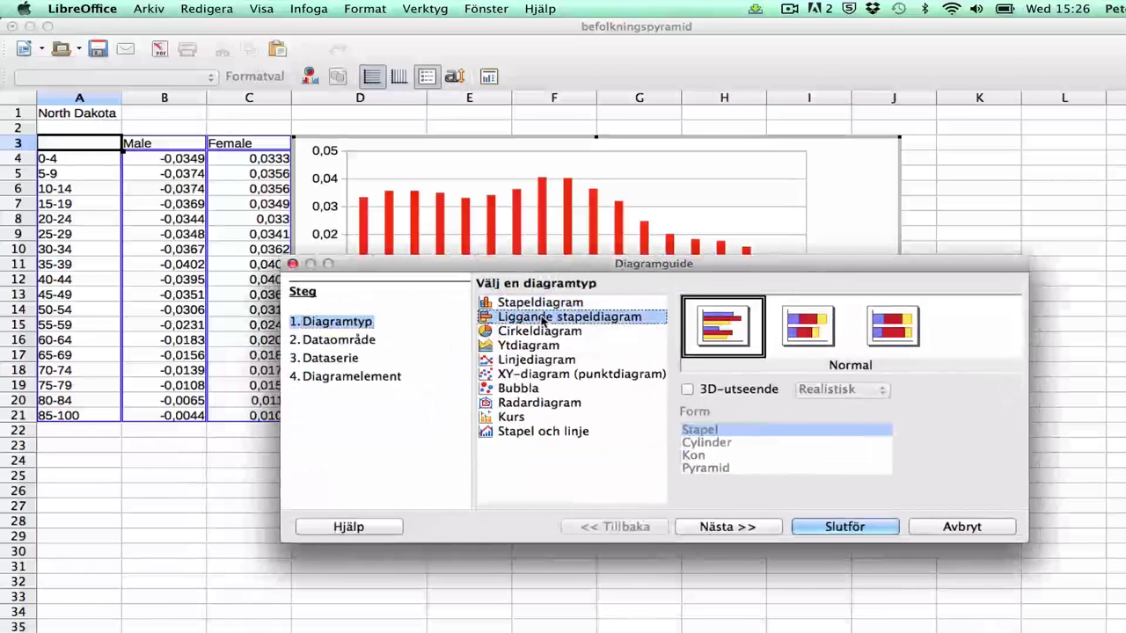
left_click(803, 333)
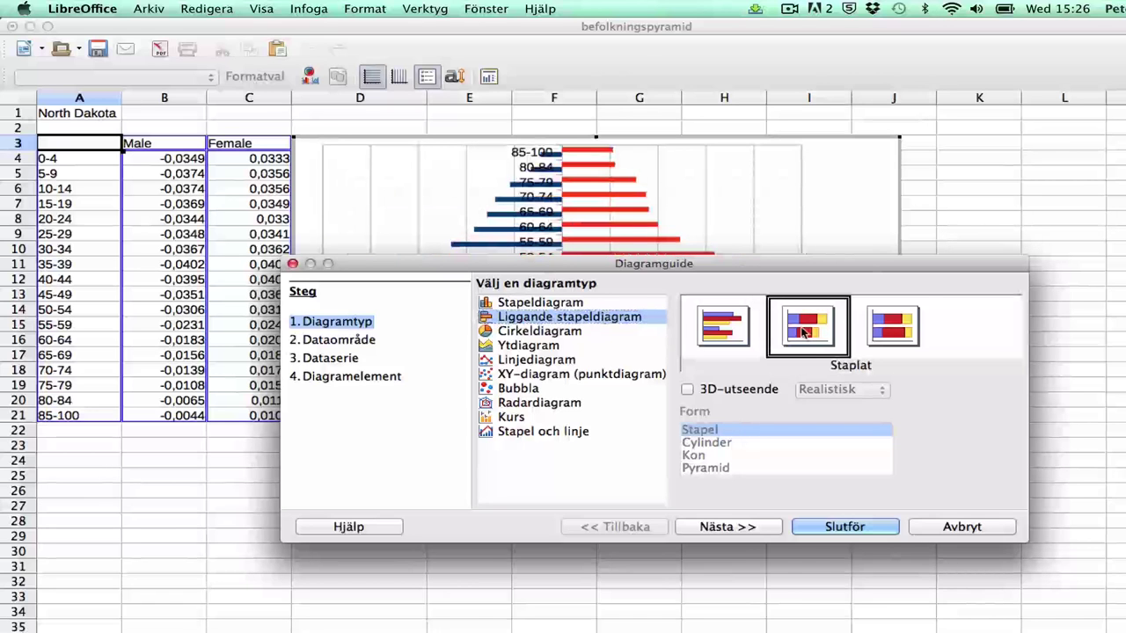
left_click_drag(728, 262, 730, 352)
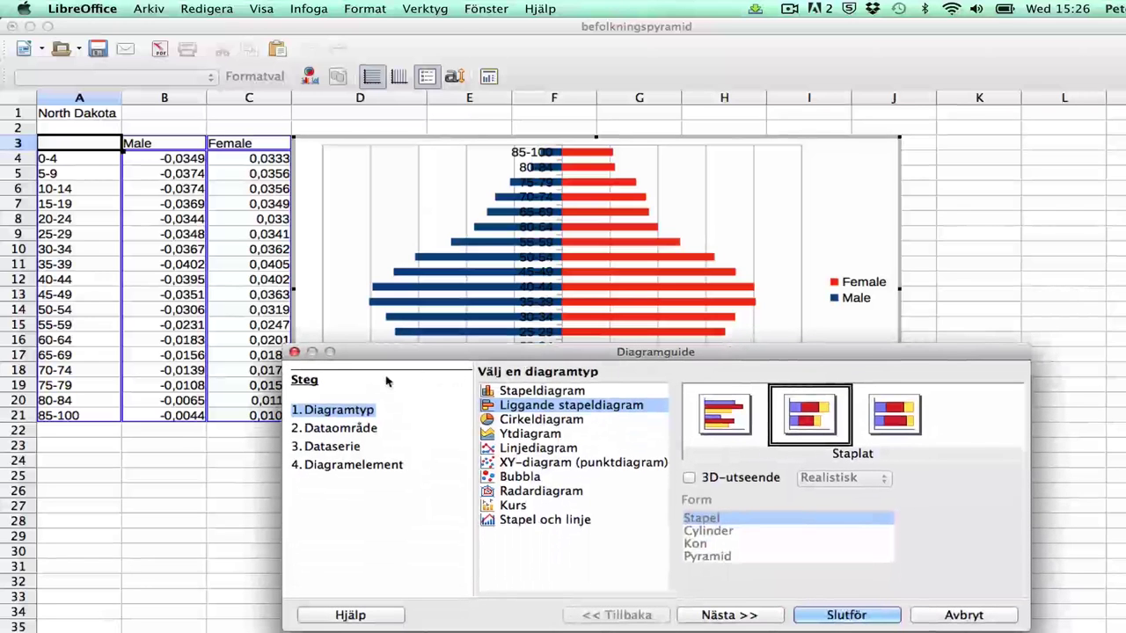
left_click(350, 464)
left_click(845, 615)
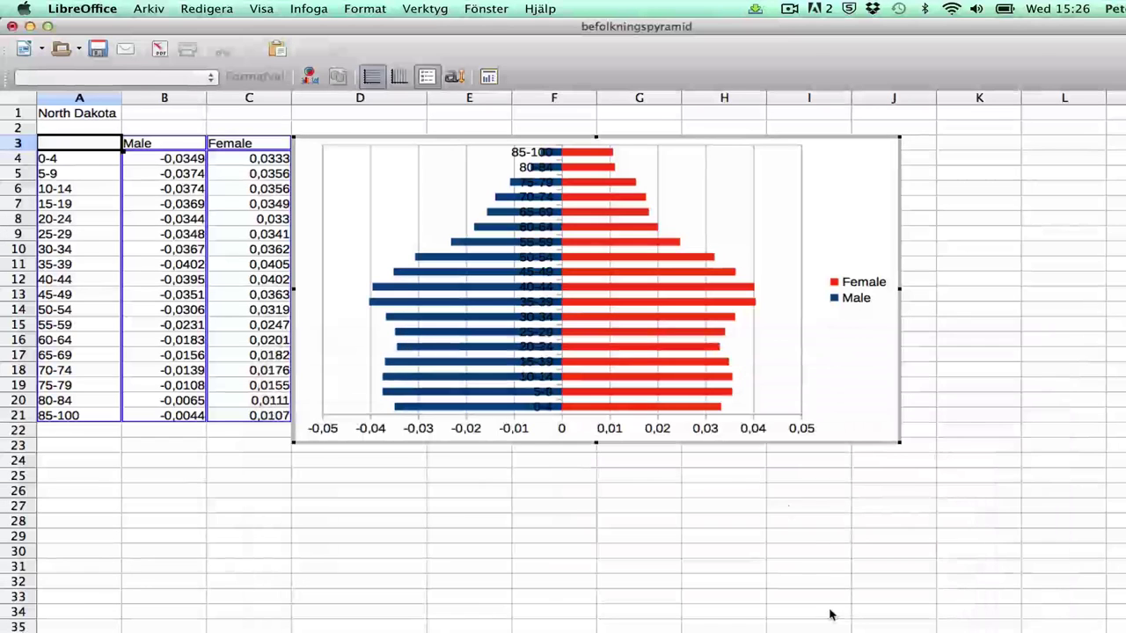
Leave chart editing and move the chart away from the data table, across columns D to K starting near row 4
double_click(849, 143)
key("Escape")
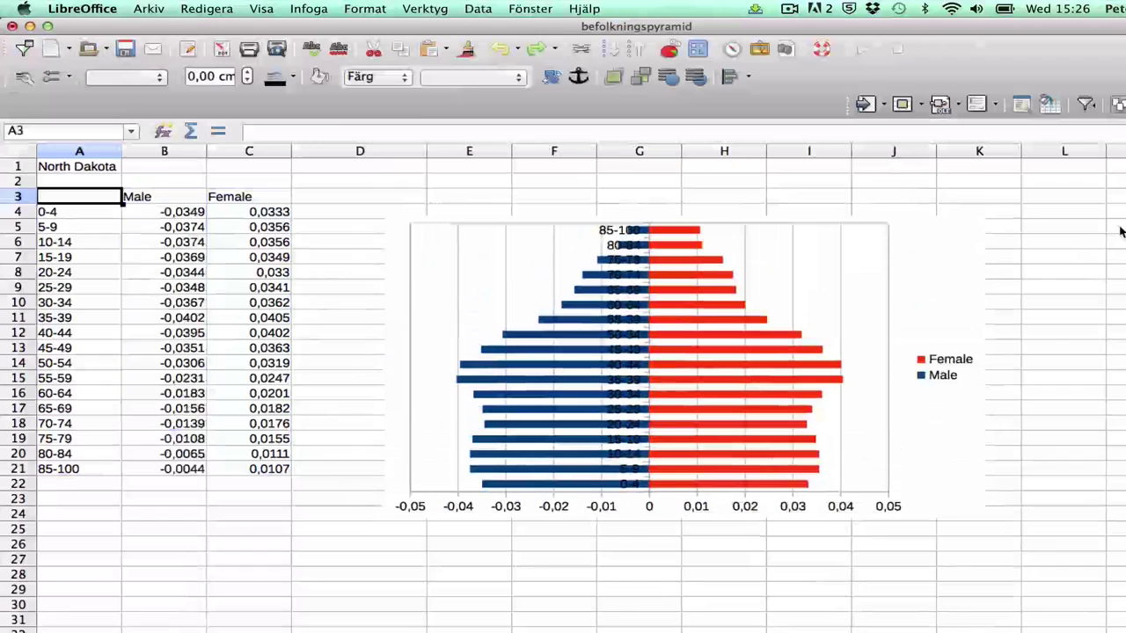
left_click(1119, 246)
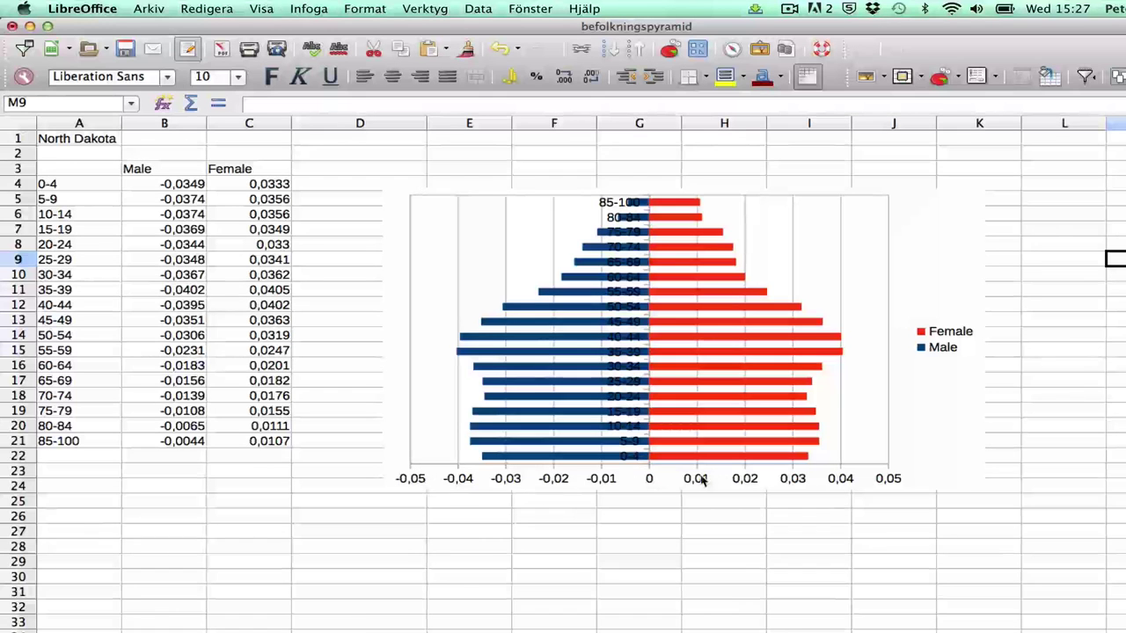
Open the number format settings of the chart's horizontal value axis and turn off the source format (Källformat)
double_click(503, 480)
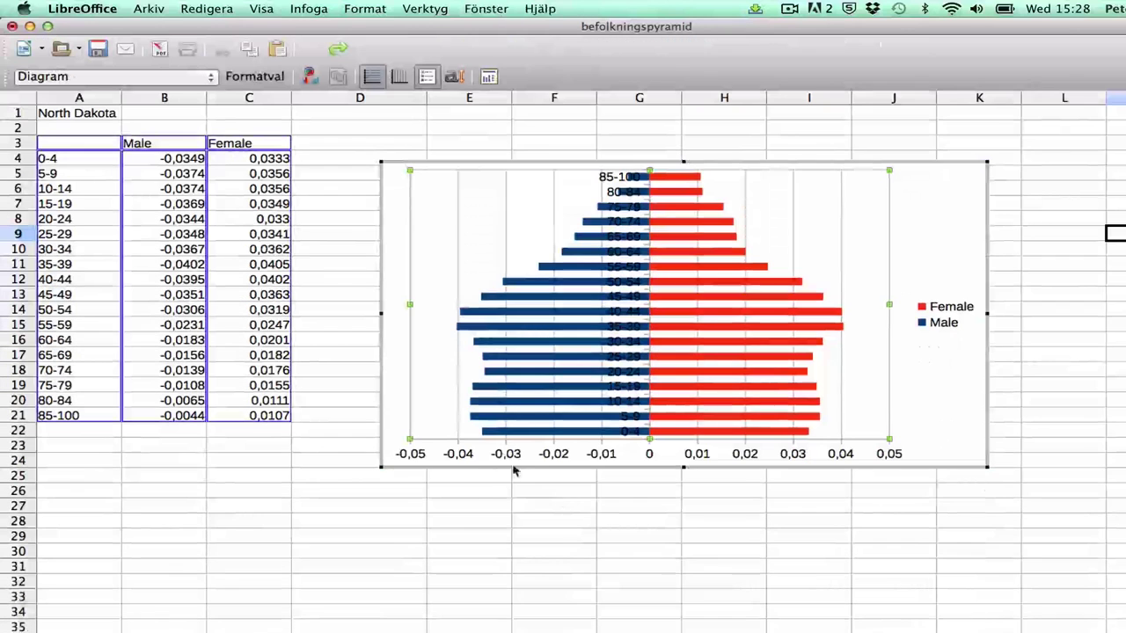
left_click(465, 455)
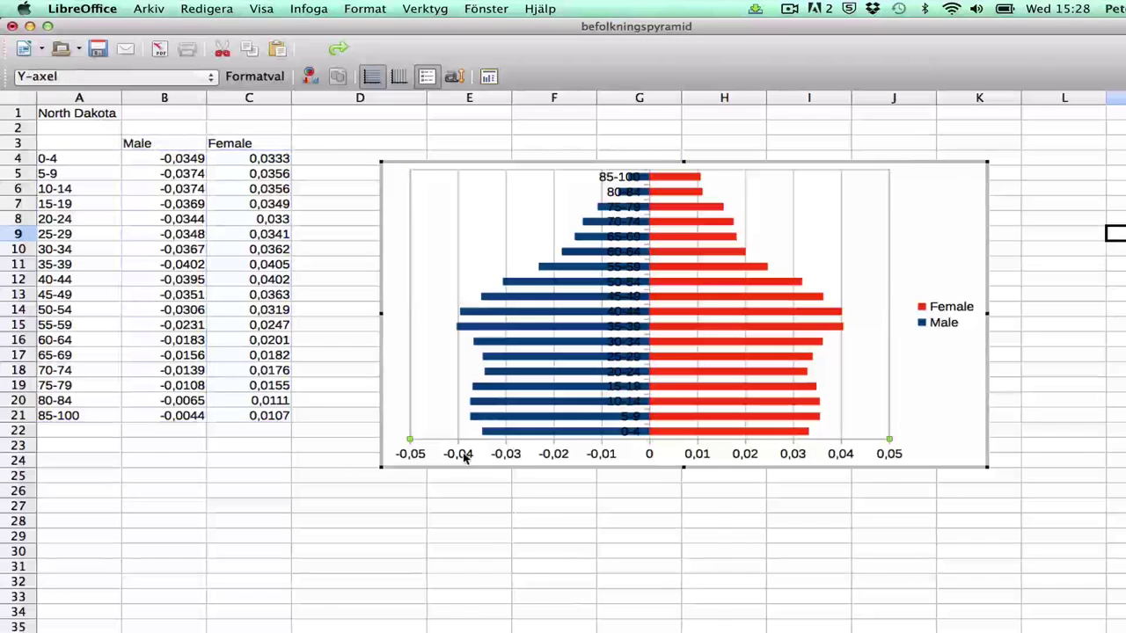
right_click(465, 457)
left_click(531, 461)
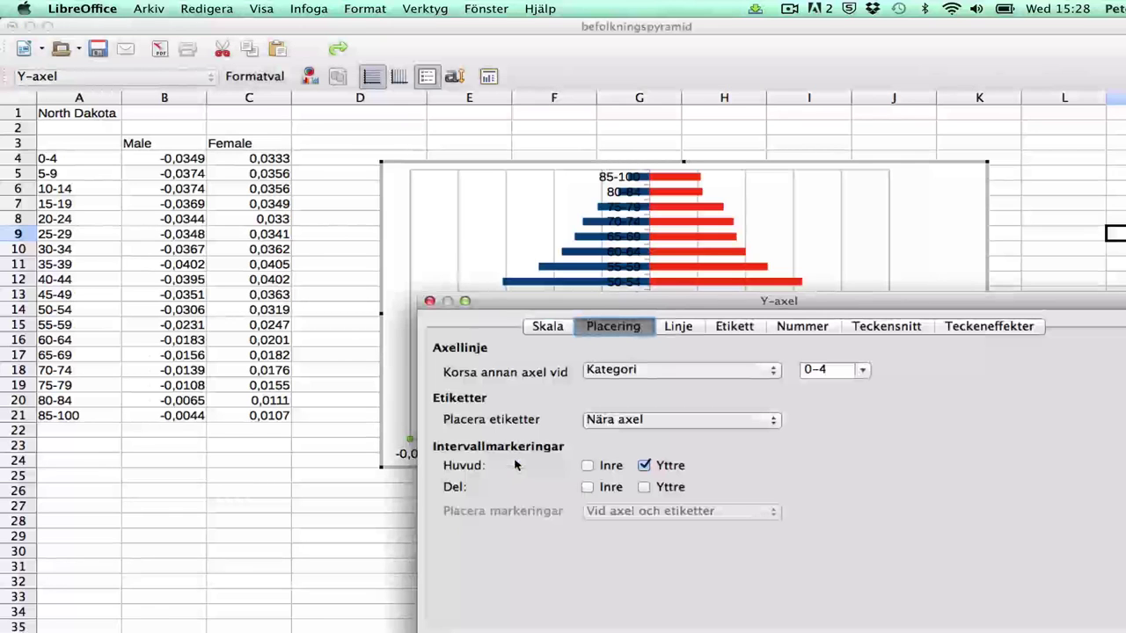
left_click(800, 326)
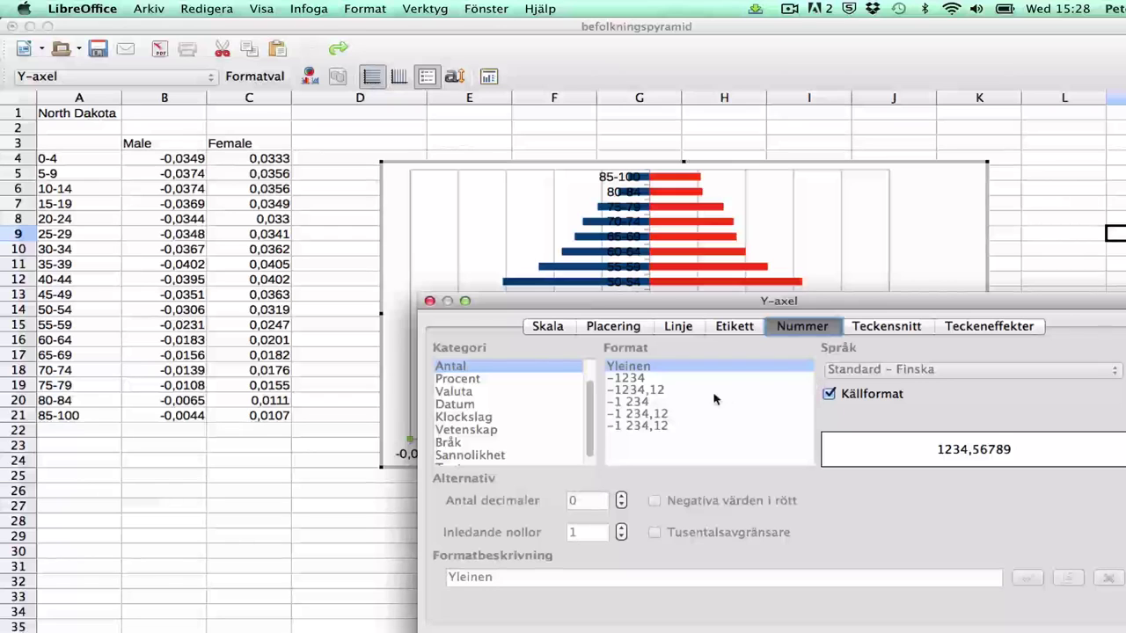
left_click(831, 395)
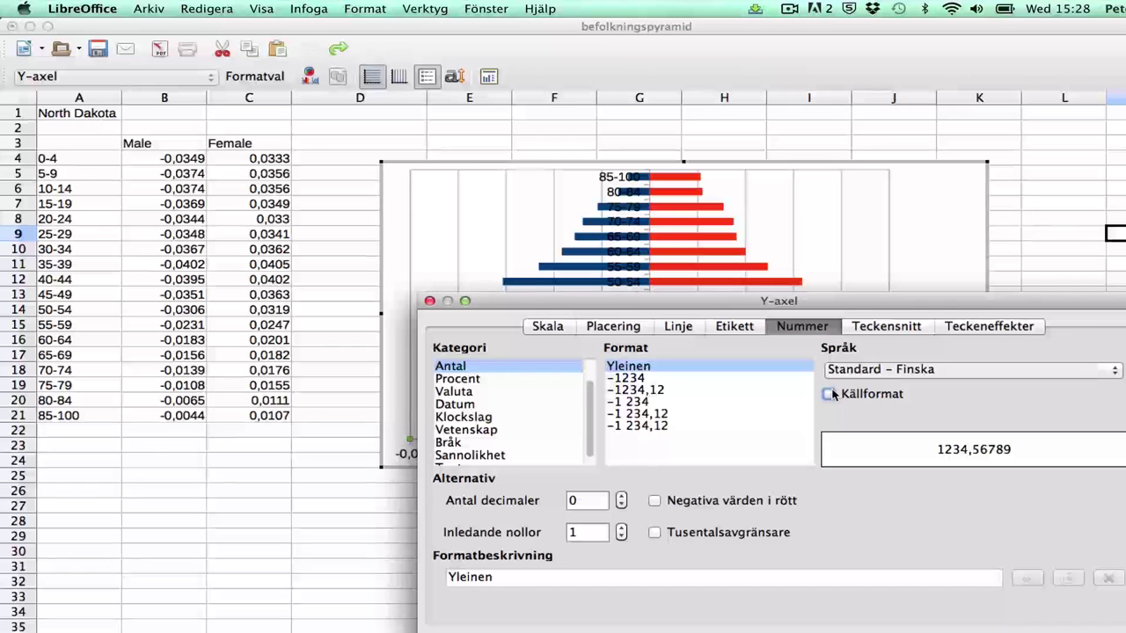
Apply the custom format code #,##%;#,##% to the value axis so both sides use unsigned percentages
double_click(438, 577)
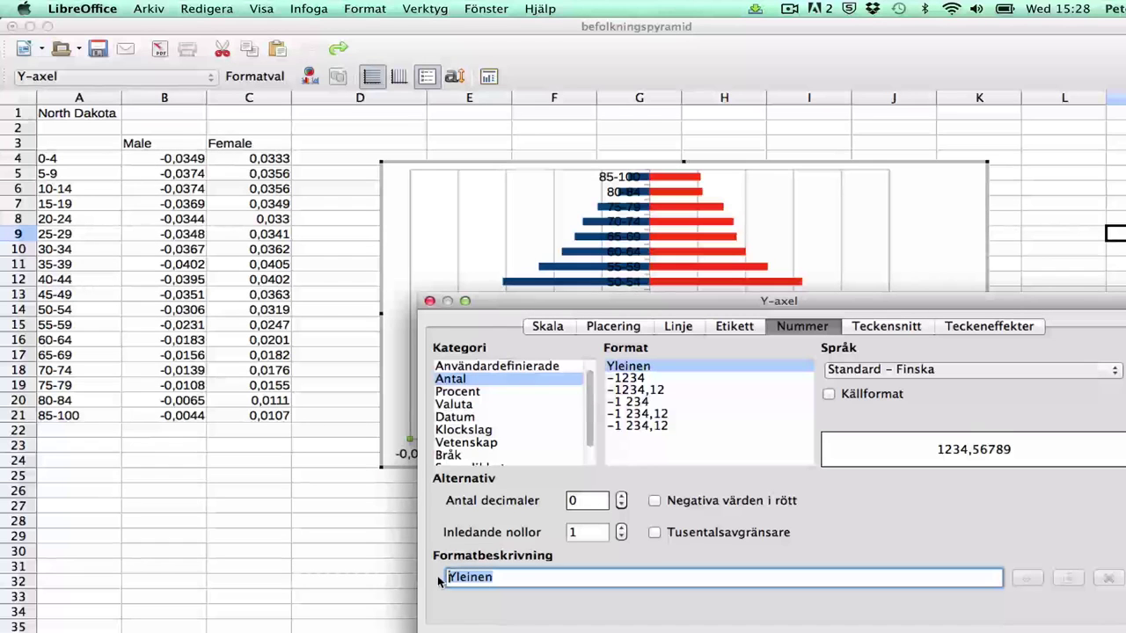
type("#,#")
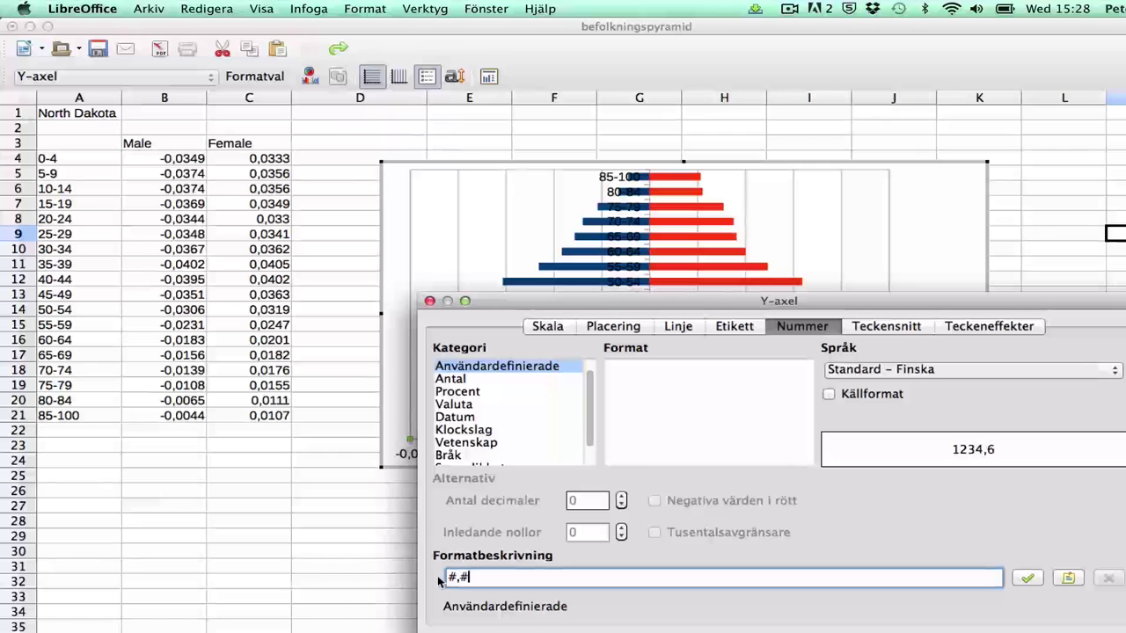
type("#%")
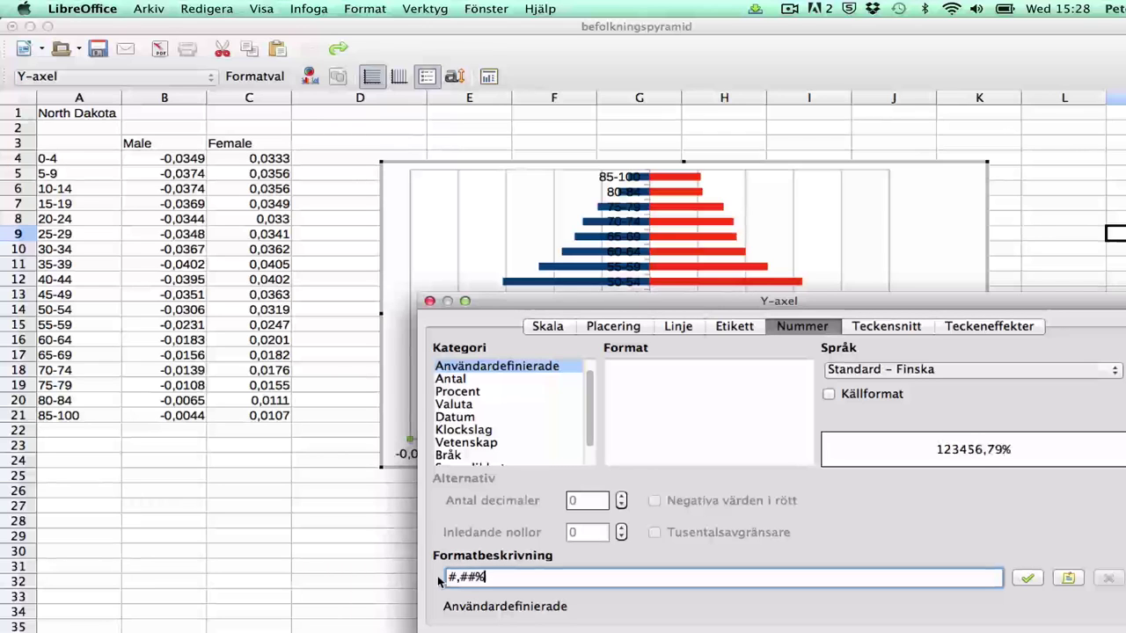
type(";")
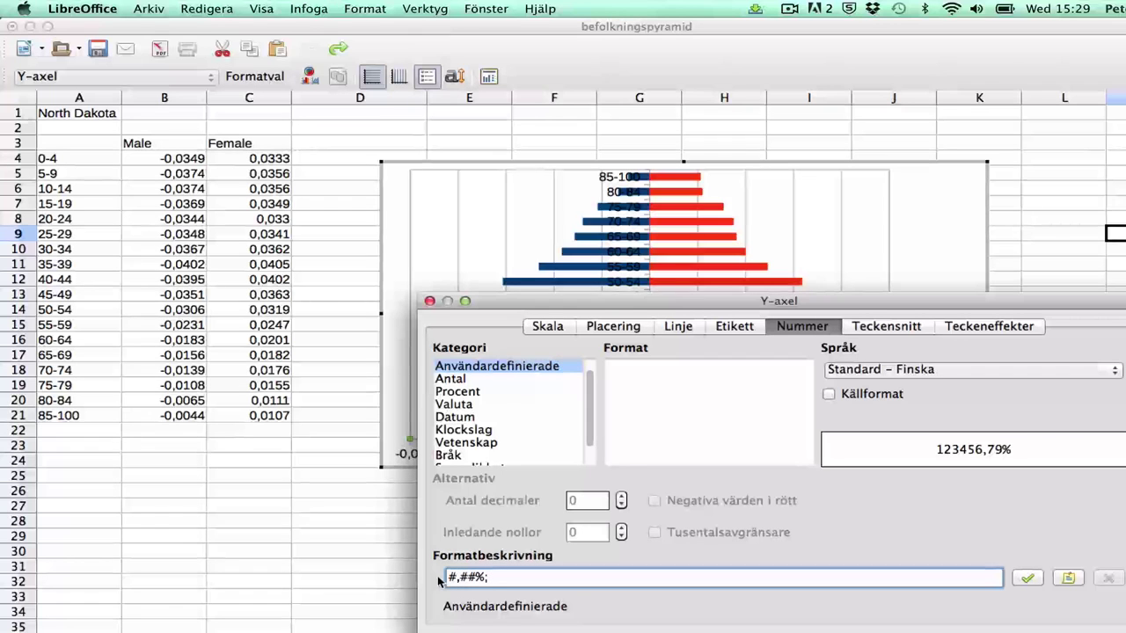
type("#,##")
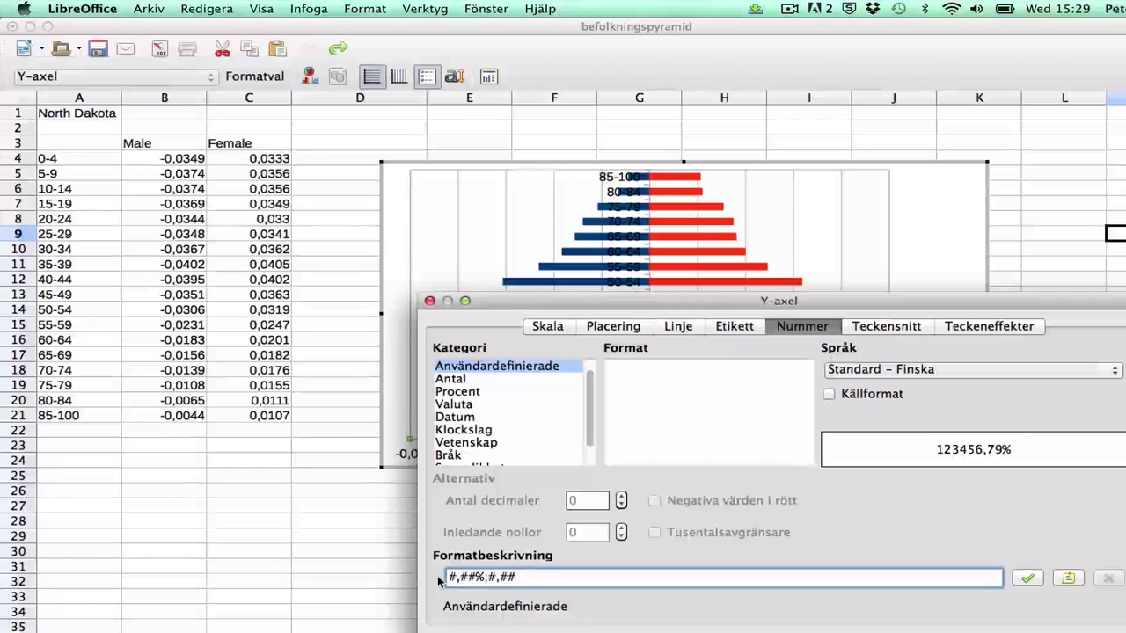
type("%")
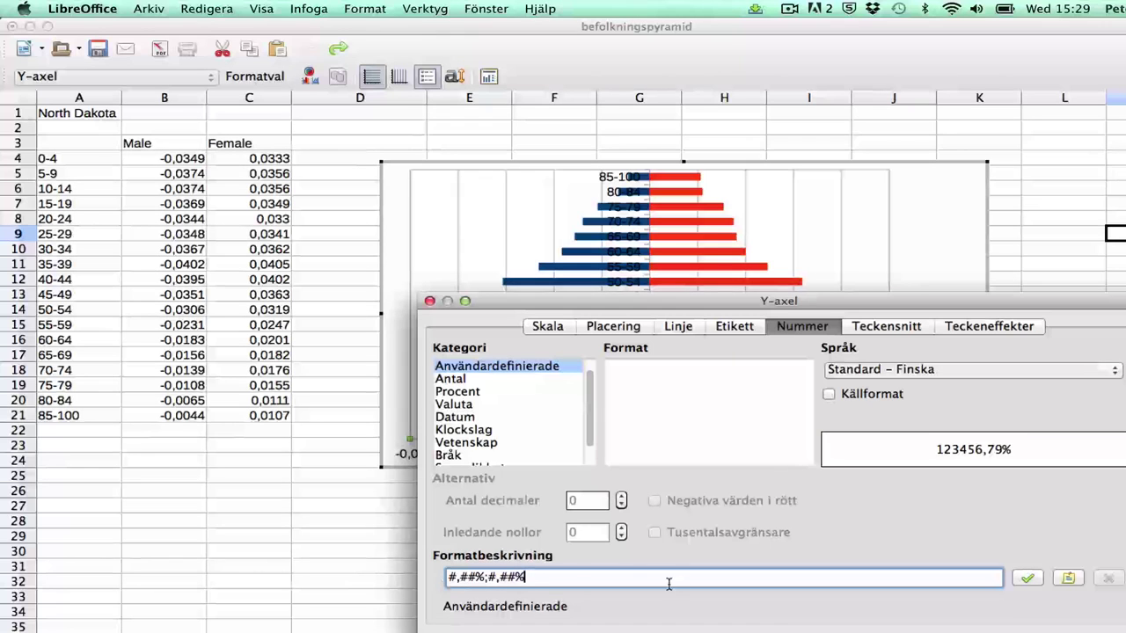
key("Return")
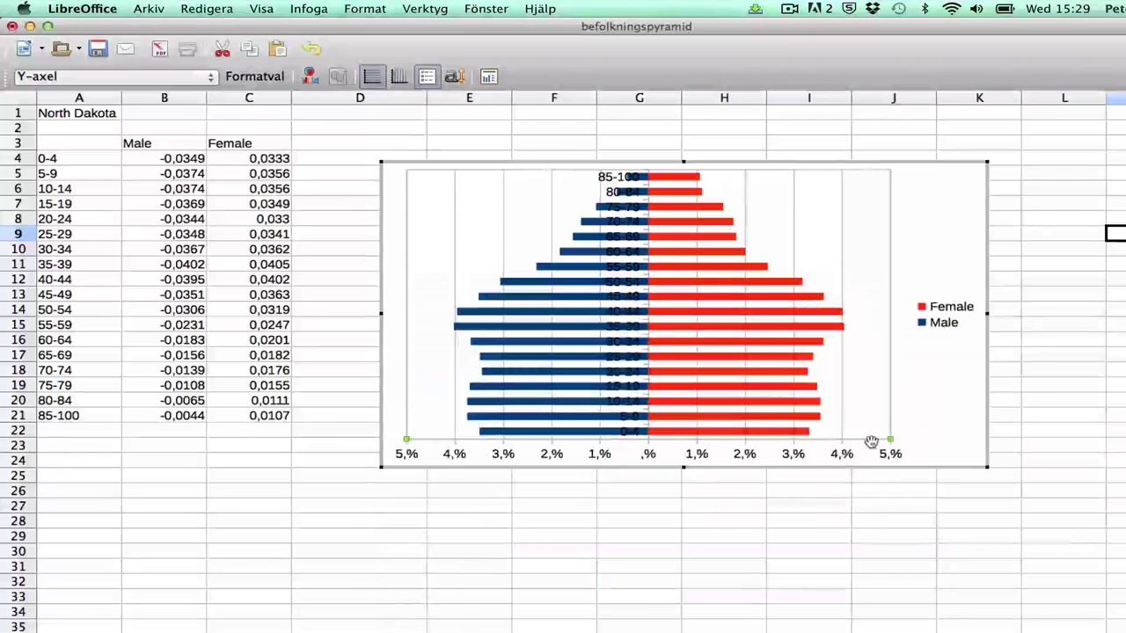
Place the age-group axis labels outside the end of the chart (Utanför slut)
mouse_move(655, 193)
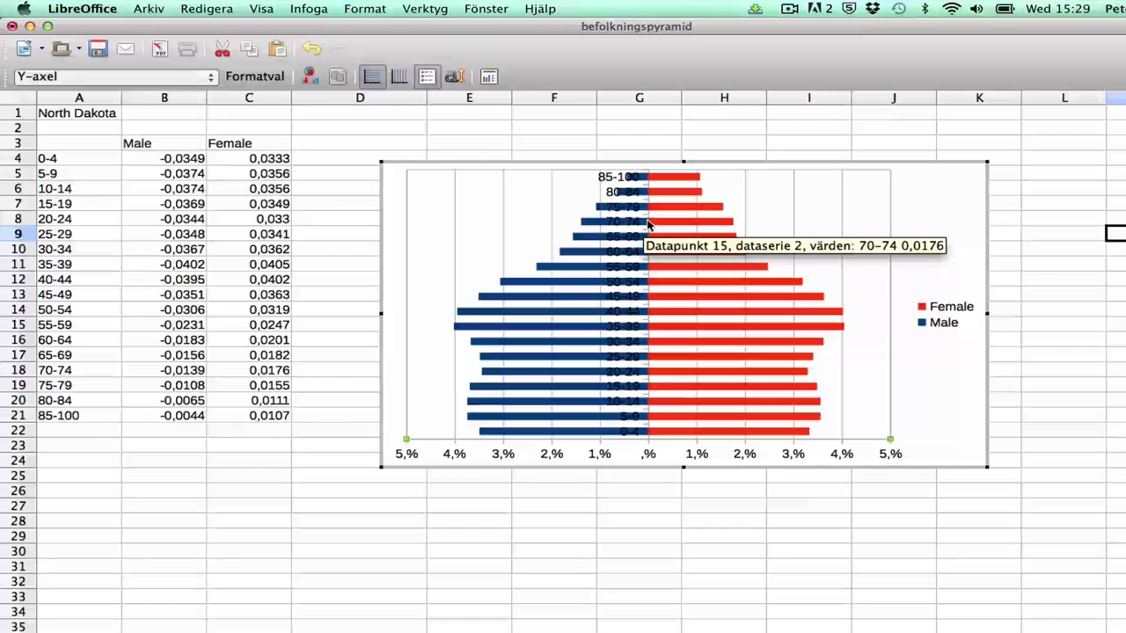
right_click(603, 177)
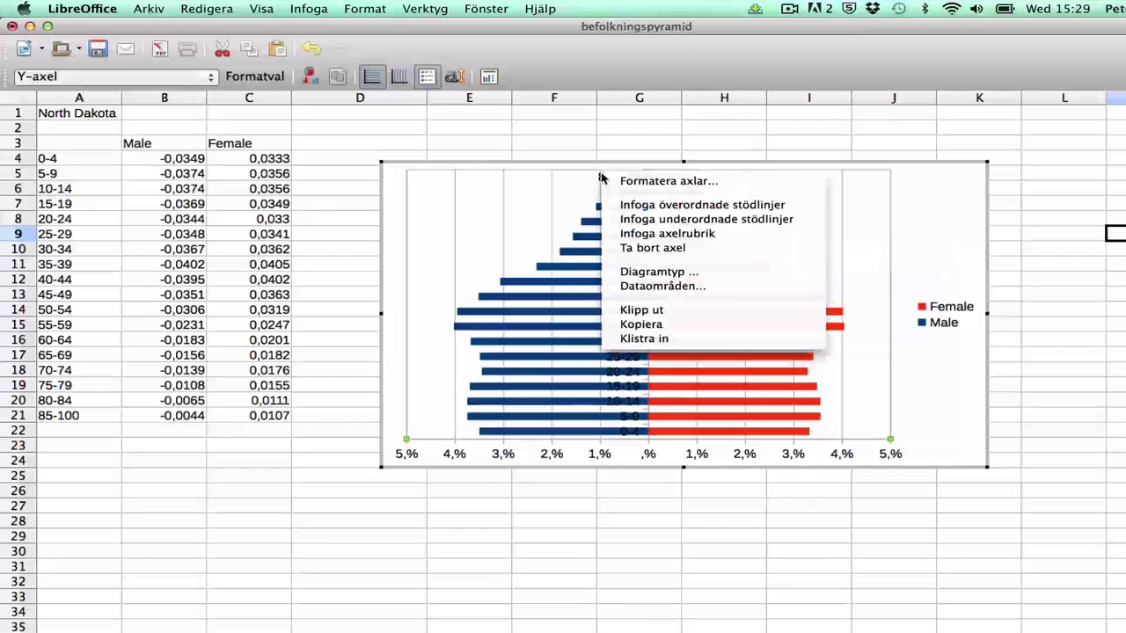
left_click(670, 181)
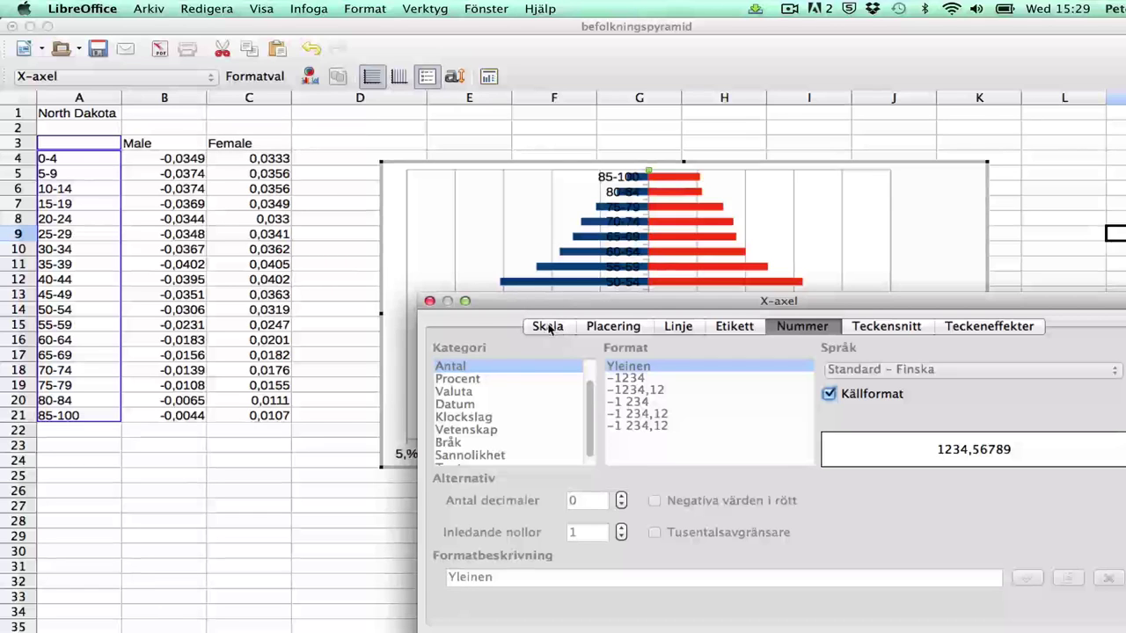
left_click(549, 328)
left_click(621, 327)
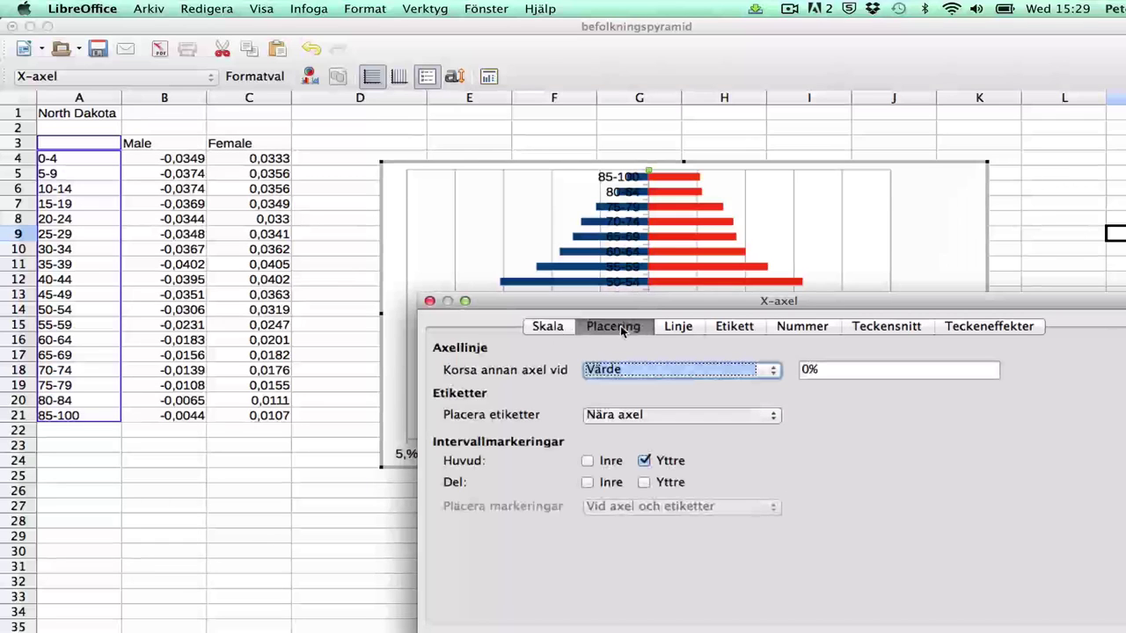
left_click(646, 417)
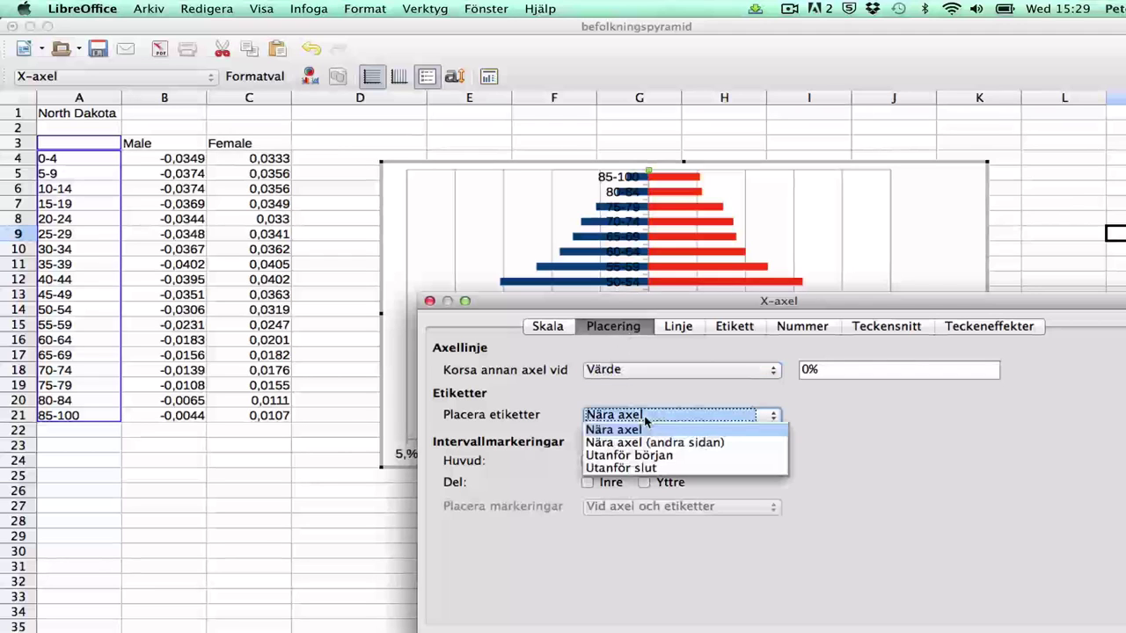
left_click(647, 467)
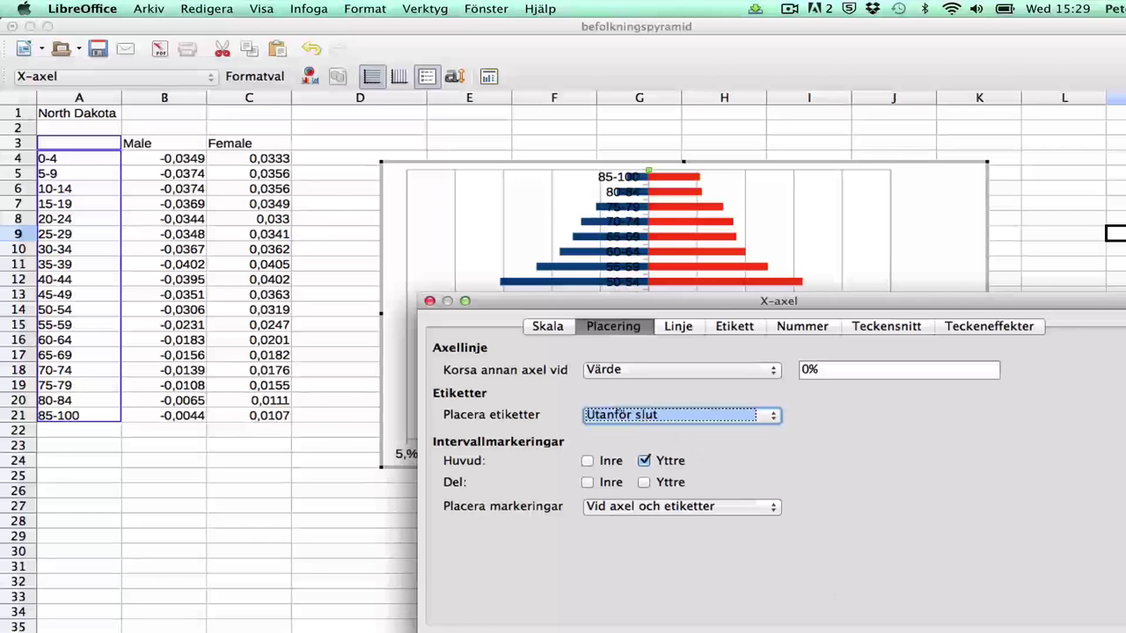
key("Return")
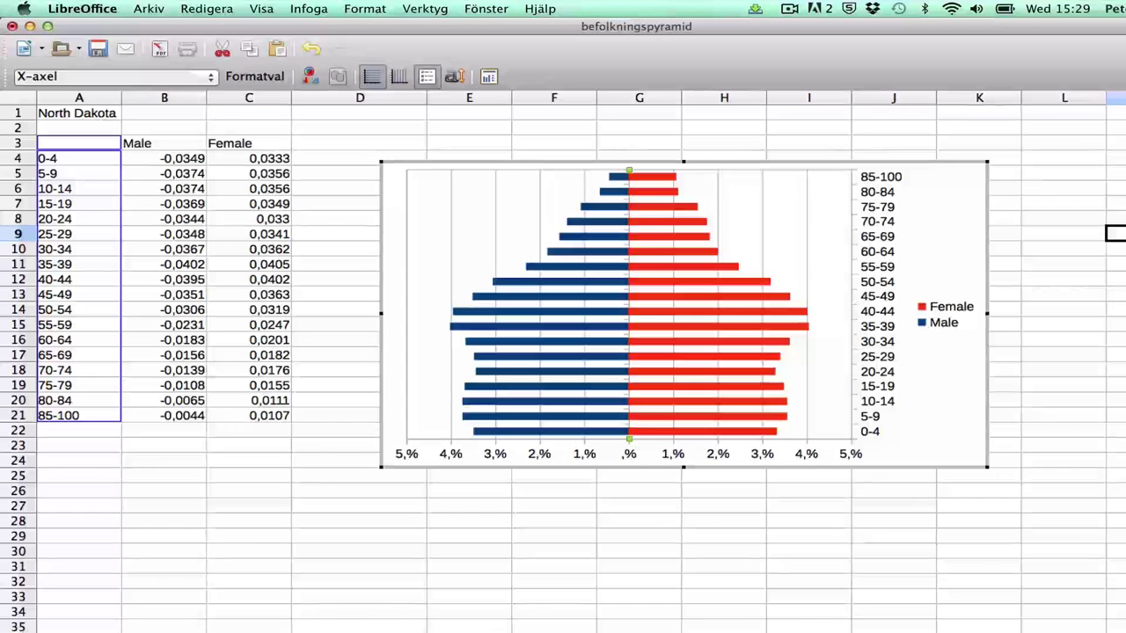